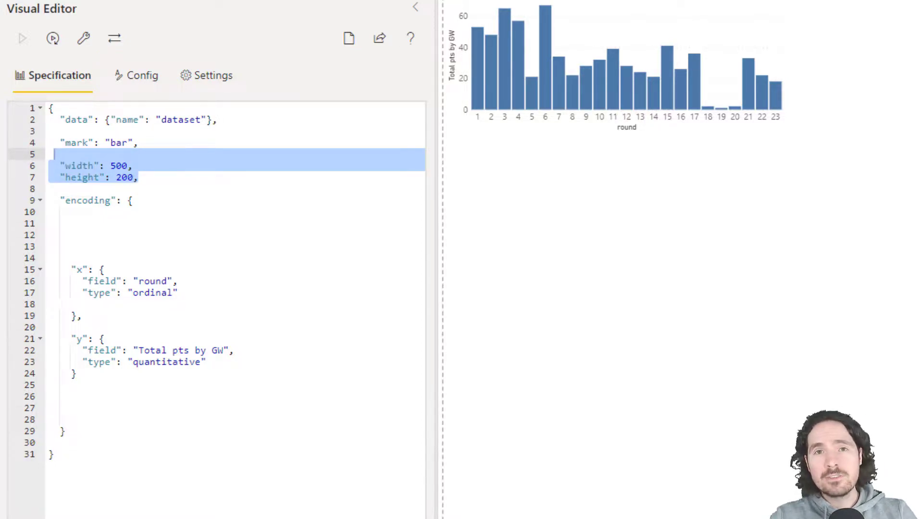
Step: Add a facet on Pos, ordinal with columns 1, to the encoding and remove the extra blank line
{"action": "left_click", "coordinate": [217, 157]}
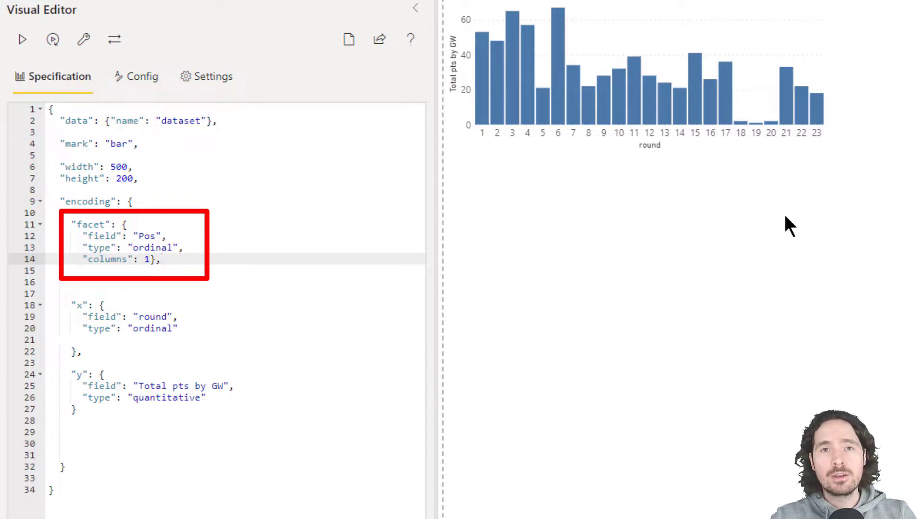
{"action": "left_click", "coordinate": [72, 224]}
{"action": "left_click_drag", "start_coordinate": [72, 225], "coordinate": [176, 224]}
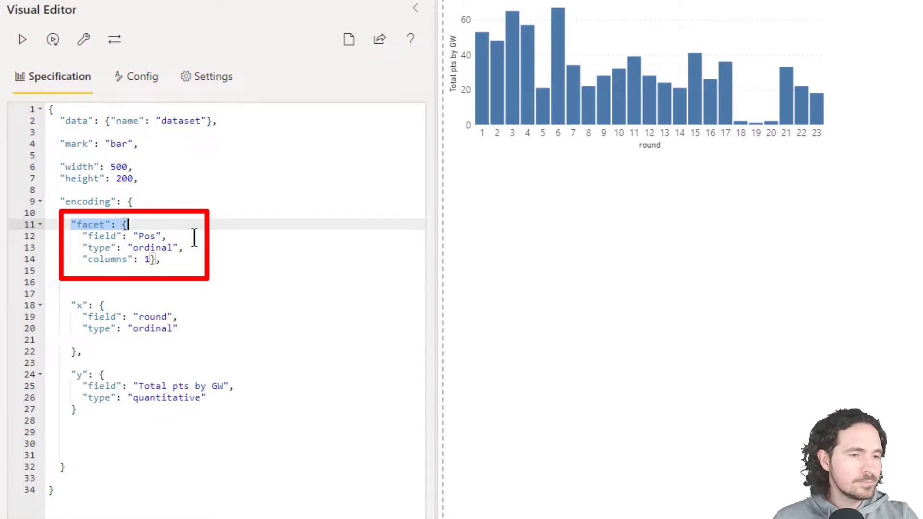
{"action": "left_click_drag", "start_coordinate": [80, 260], "coordinate": [245, 257]}
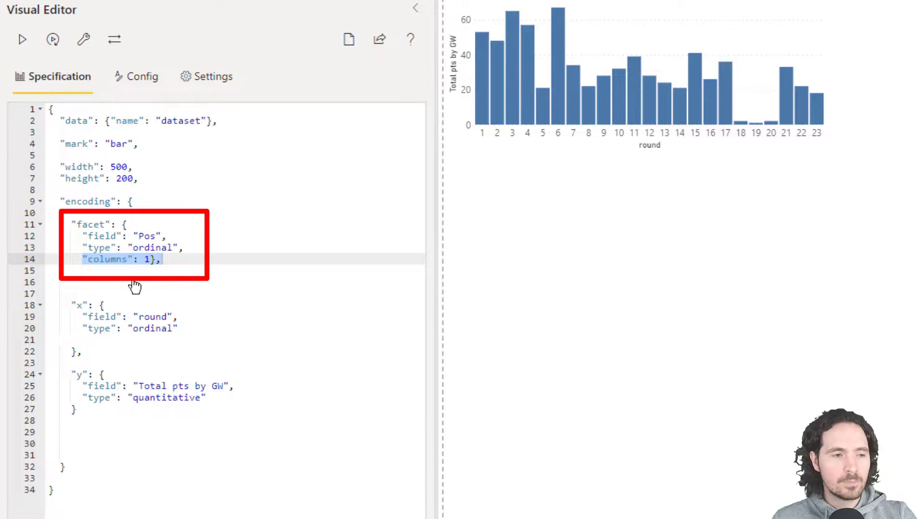
{"action": "left_click", "coordinate": [111, 282]}
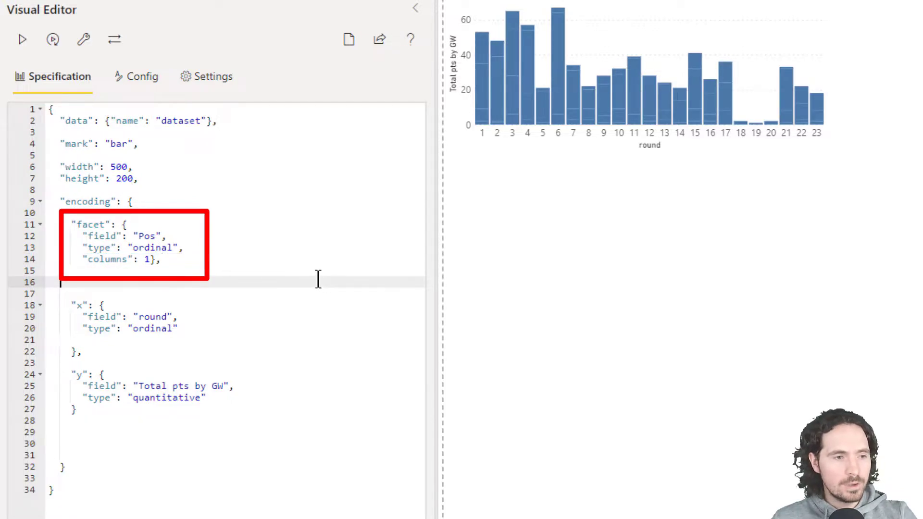
{"action": "key", "text": "BackSpace"}
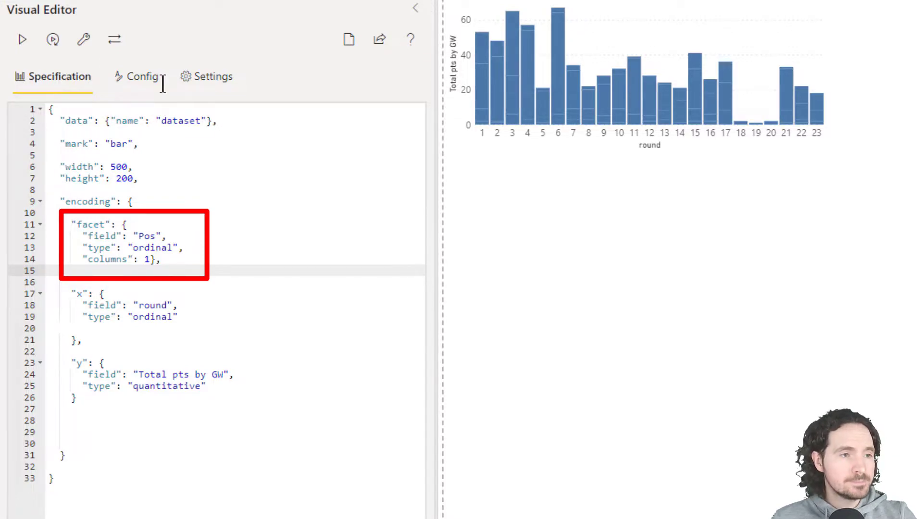
Step: Apply the spec to render separate stacked bar panels for DEF, FWD, GKP and MID
{"action": "left_click", "coordinate": [52, 38]}
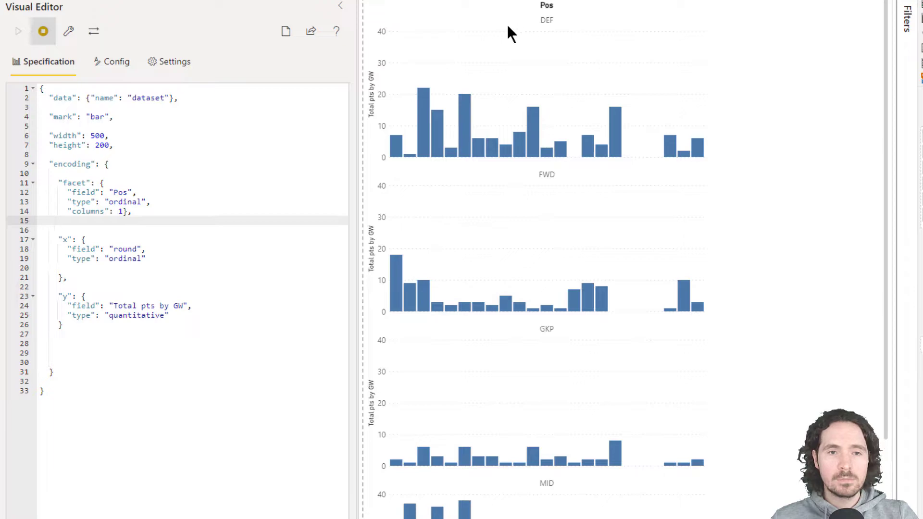
{"action": "scroll", "coordinate": [591, 318], "scroll_direction": "down", "scroll_amount": 2}
{"action": "scroll", "coordinate": [591, 318], "scroll_direction": "down", "scroll_amount": 1}
{"action": "scroll", "coordinate": [659, 382], "scroll_direction": "up", "scroll_amount": 1}
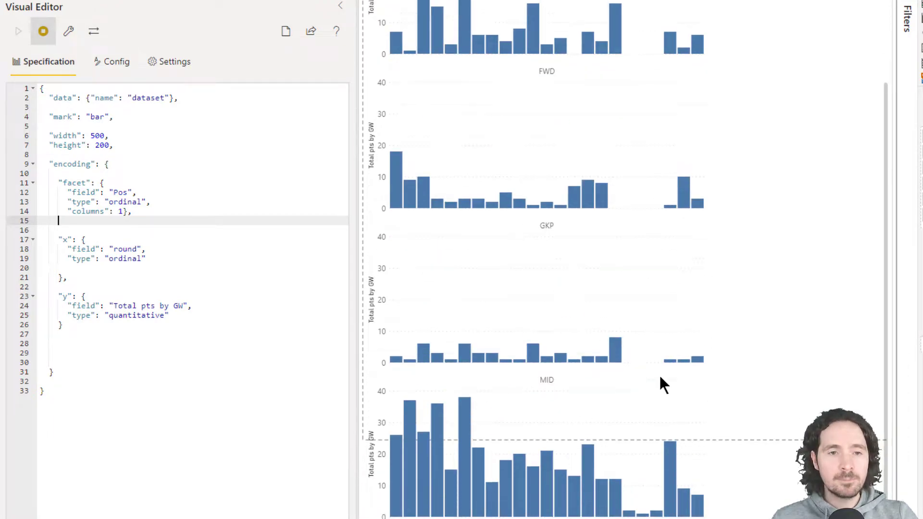
{"action": "scroll", "coordinate": [658, 382], "scroll_direction": "up", "scroll_amount": 2}
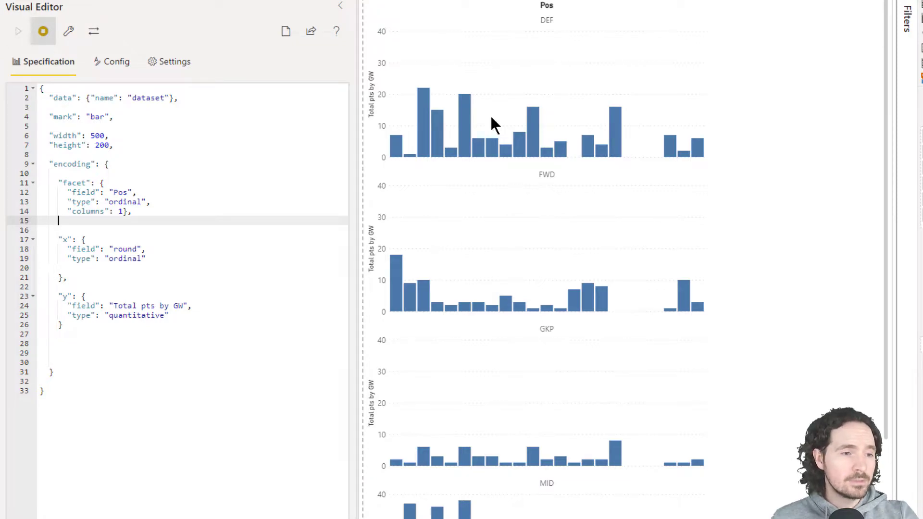
{"action": "left_click_drag", "start_coordinate": [62, 182], "coordinate": [145, 202]}
{"action": "left_click", "coordinate": [157, 207]}
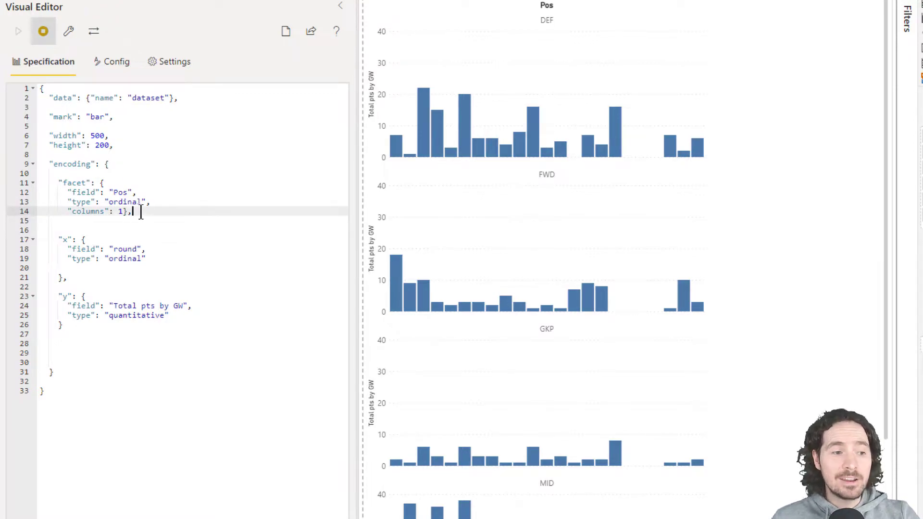
{"action": "type", "text": ","}
{"action": "left_click_drag", "start_coordinate": [124, 212], "coordinate": [148, 201]}
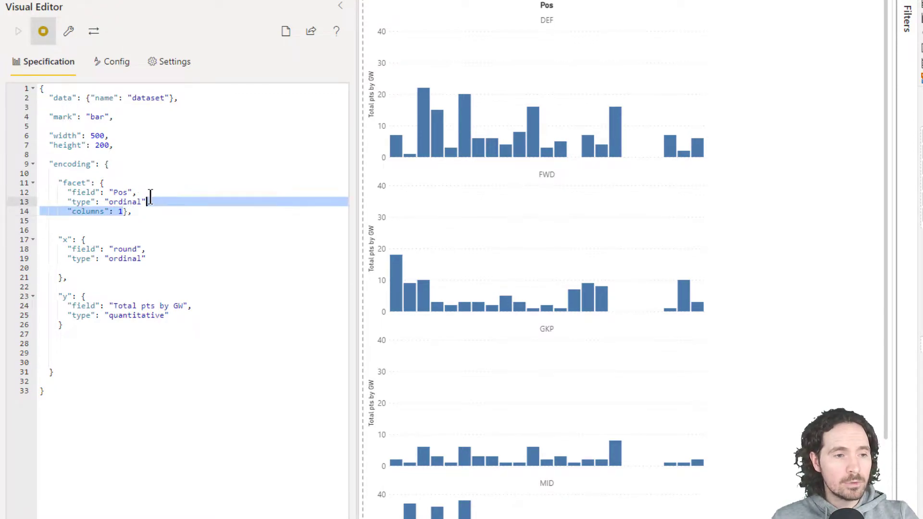
{"action": "type", "text": ","}
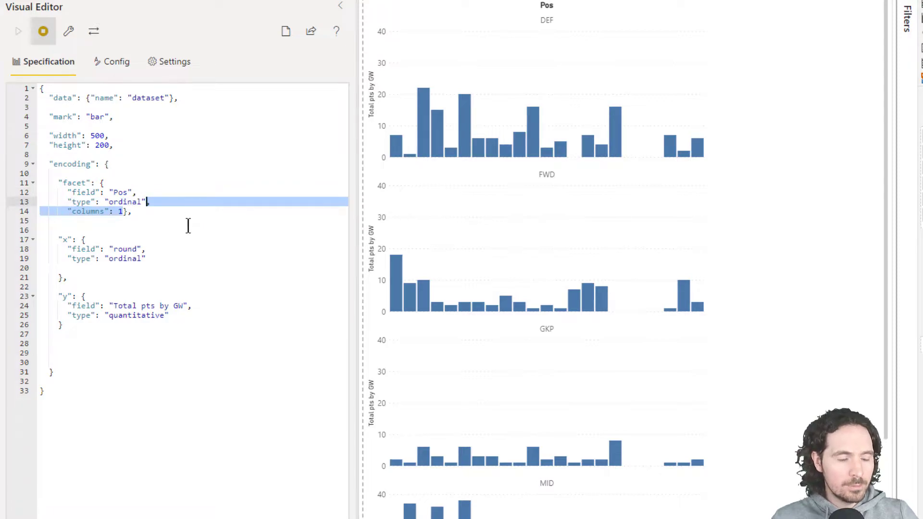
{"action": "key", "text": "BackSpace"}
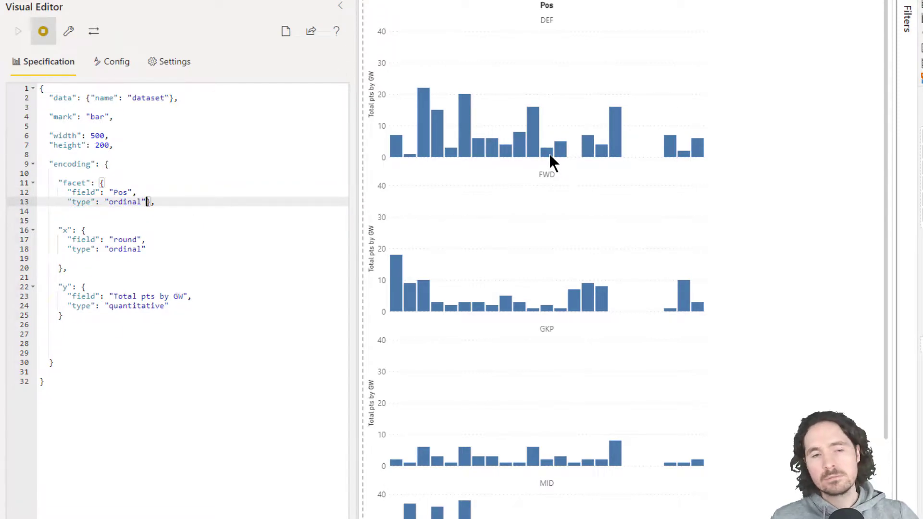
{"action": "type", "text": "}"}
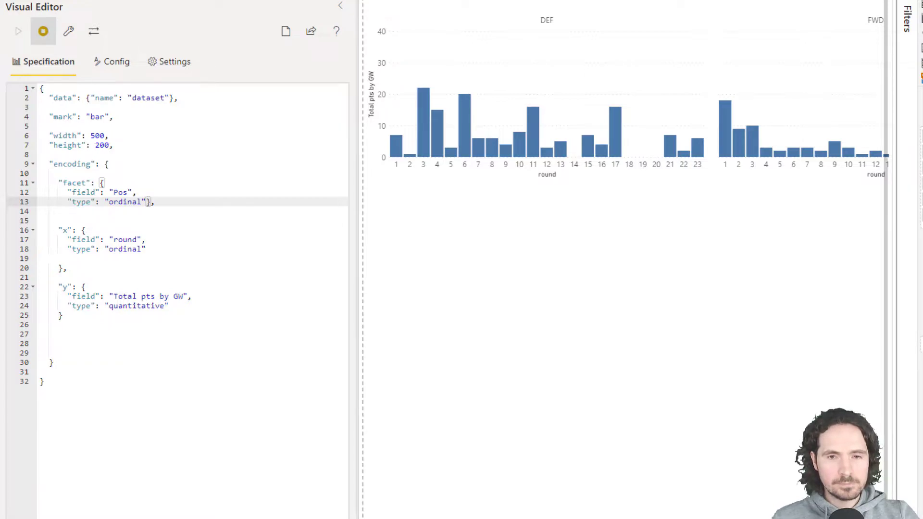
{"action": "scroll", "coordinate": [625, 260], "scroll_direction": "right", "scroll_amount": 5}
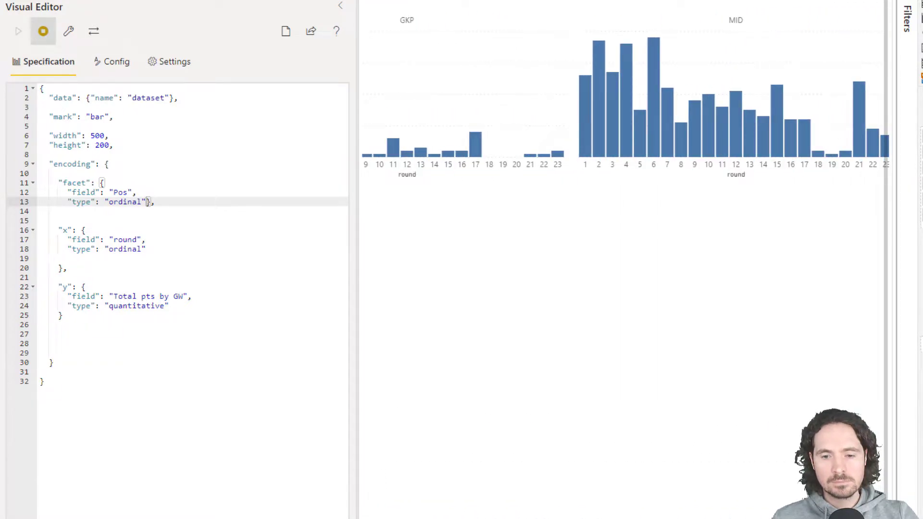
{"action": "scroll", "coordinate": [625, 260], "scroll_direction": "left", "scroll_amount": 5}
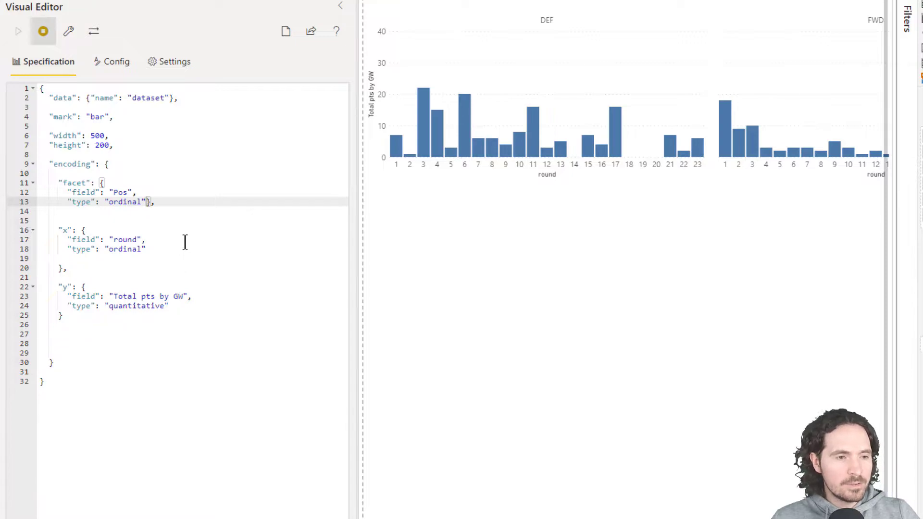
{"action": "type", "text": ","}
{"action": "key", "text": "Return"}
{"action": "type", "text": "\"columns\": 1"}
{"action": "key", "text": "BackSpace"}
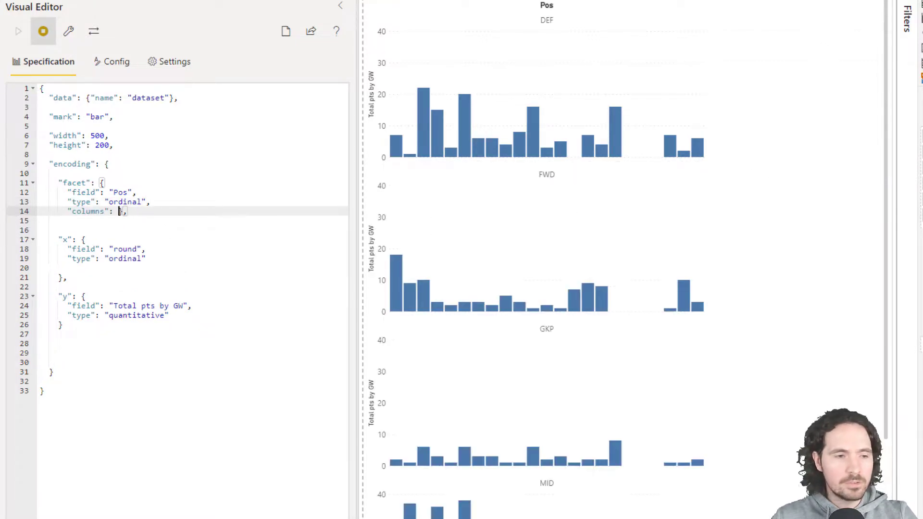
{"action": "type", "text": "2"}
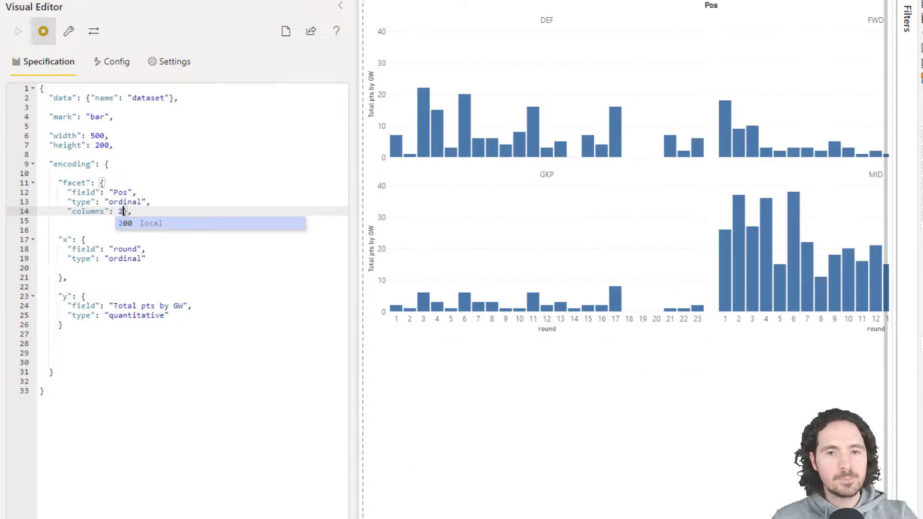
{"action": "key", "text": "BackSpace"}
{"action": "type", "text": "1"}
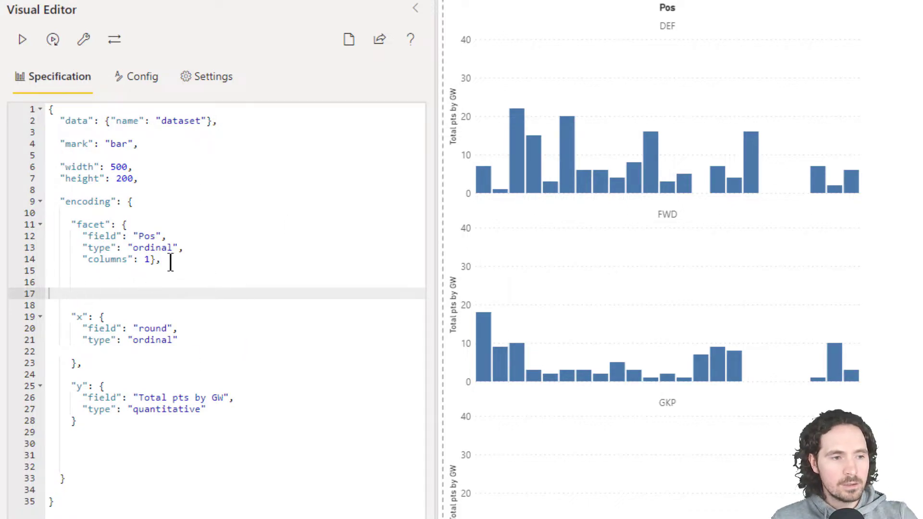
Step: Replace the facet's closing brace with a sort block using op sum on field Pos
{"action": "left_click", "coordinate": [154, 259]}
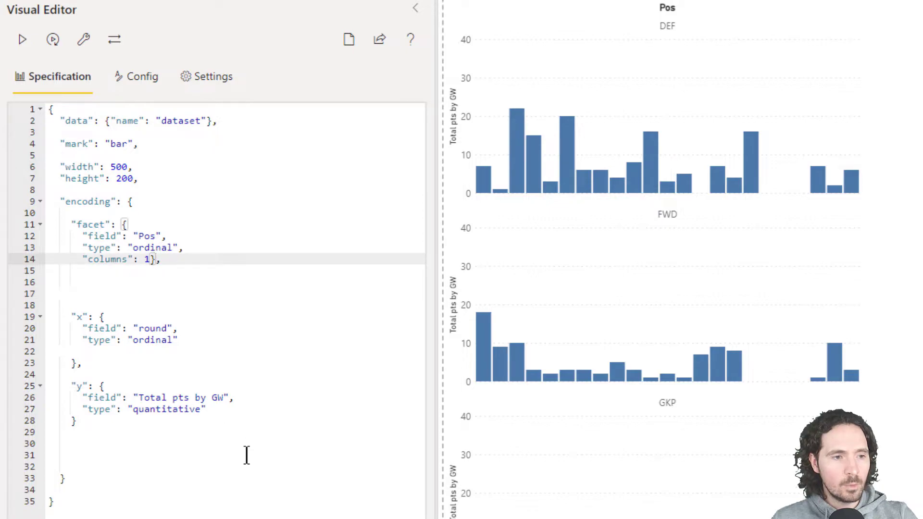
{"action": "key", "text": "BackSpace"}
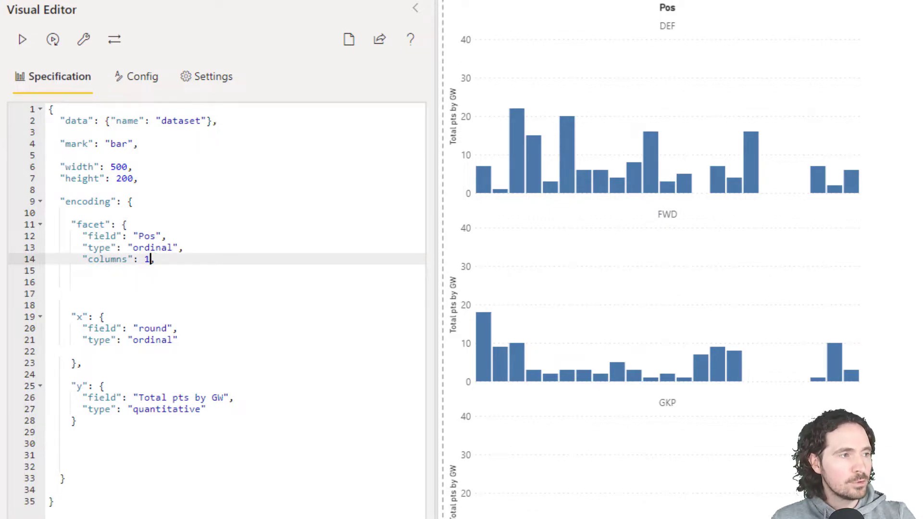
{"action": "key", "text": "ctrl+v"}
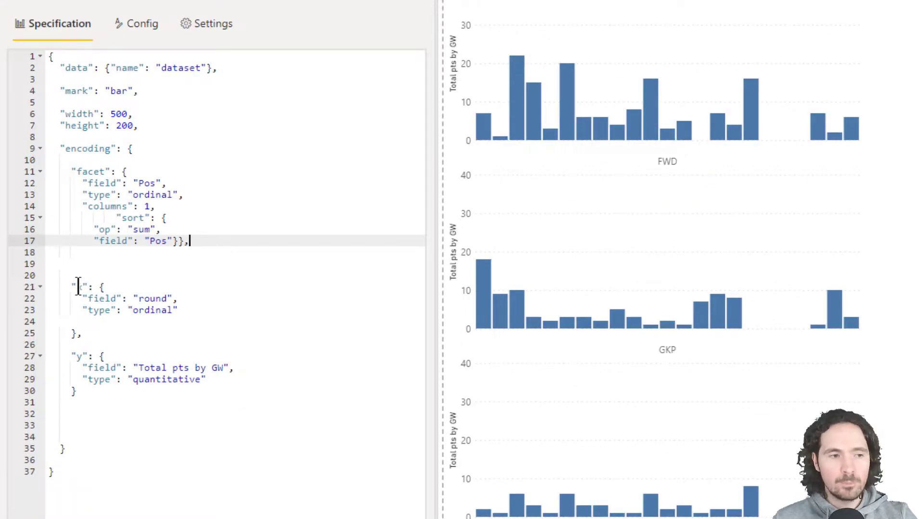
{"action": "left_click", "coordinate": [163, 209]}
{"action": "key", "text": "Return"}
{"action": "key", "text": "Return"}
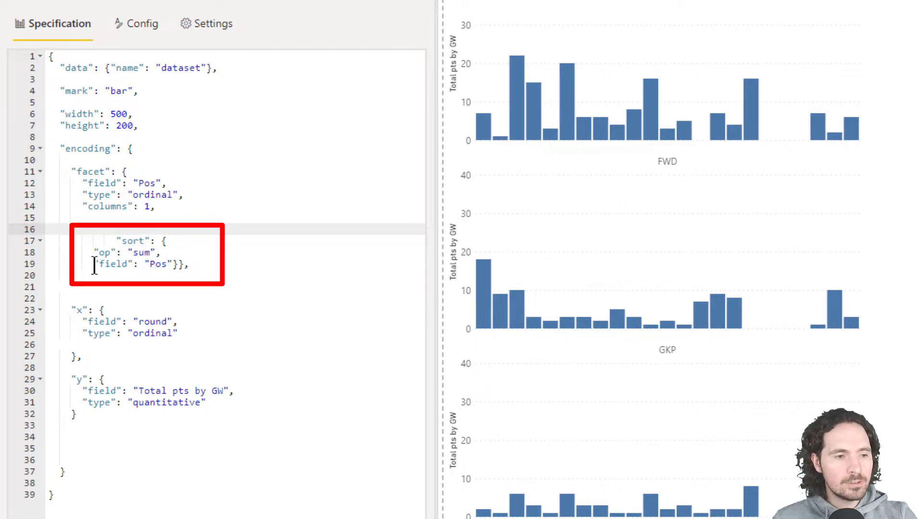
{"action": "left_click_drag", "start_coordinate": [94, 264], "coordinate": [181, 264]}
{"action": "left_click", "coordinate": [153, 289]}
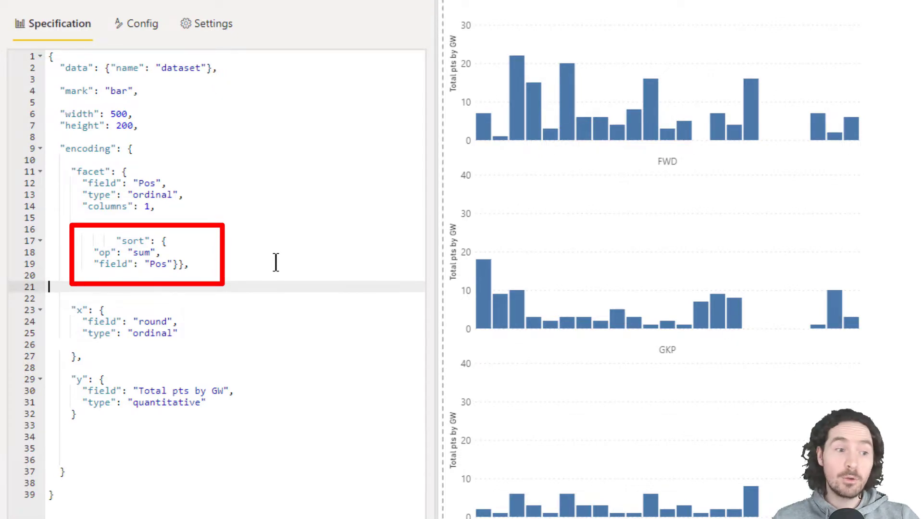
Step: Apply the spec so the panels reorder to GKP, DEF, MID, FWD
{"action": "left_click", "coordinate": [94, 252]}
{"action": "left_click_drag", "start_coordinate": [94, 252], "coordinate": [172, 254]}
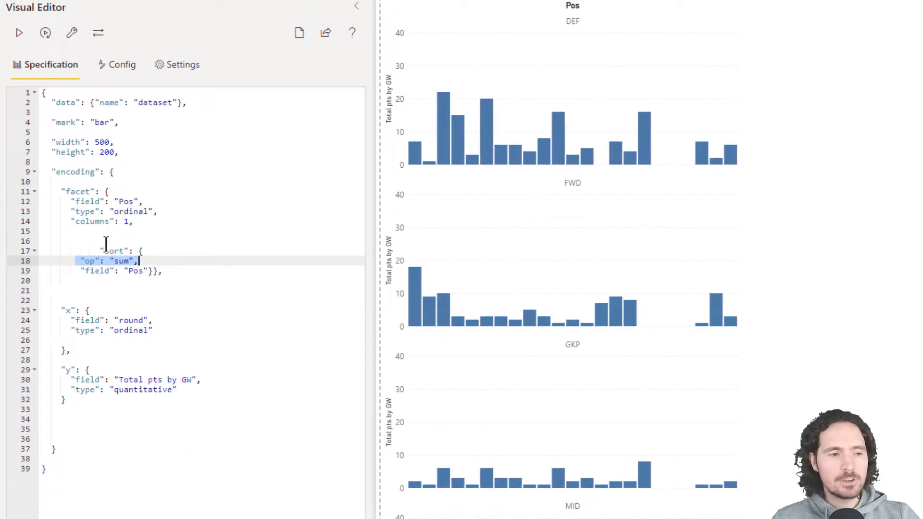
{"action": "left_click", "coordinate": [99, 241]}
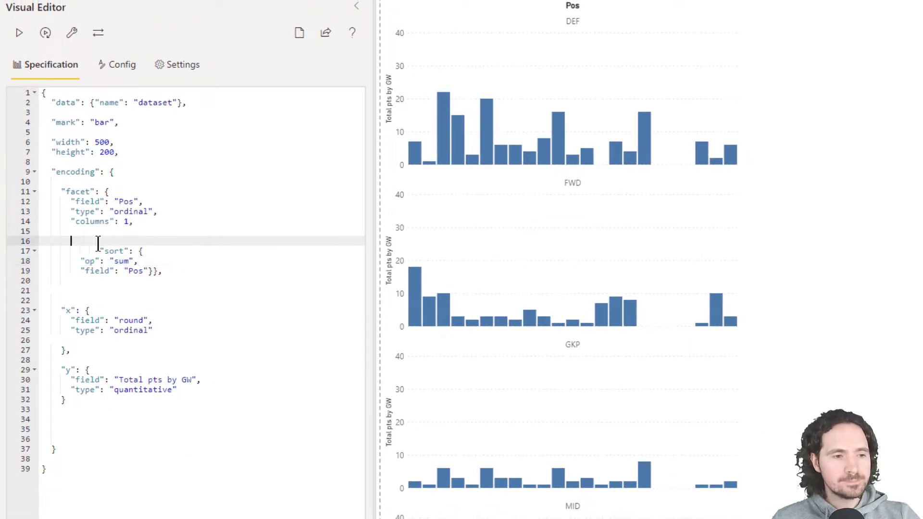
{"action": "left_click", "coordinate": [44, 33]}
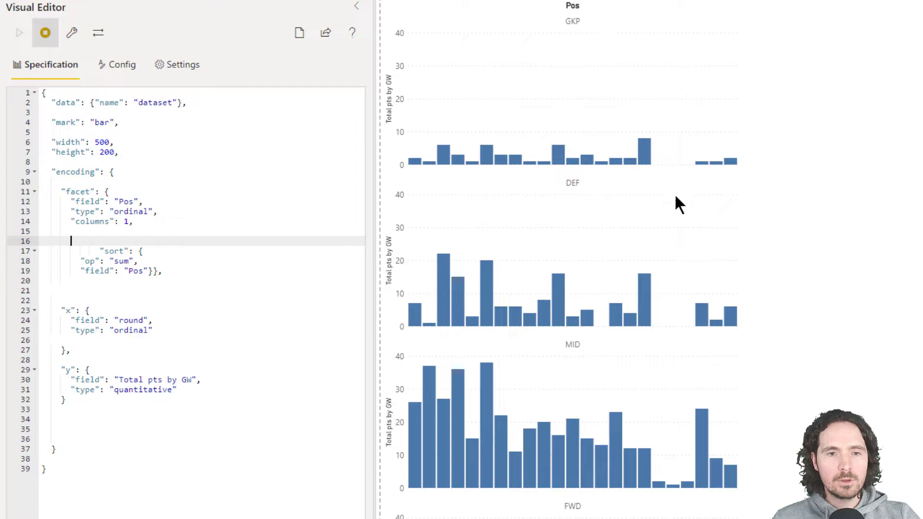
{"action": "scroll", "coordinate": [577, 337], "scroll_direction": "down", "scroll_amount": 2}
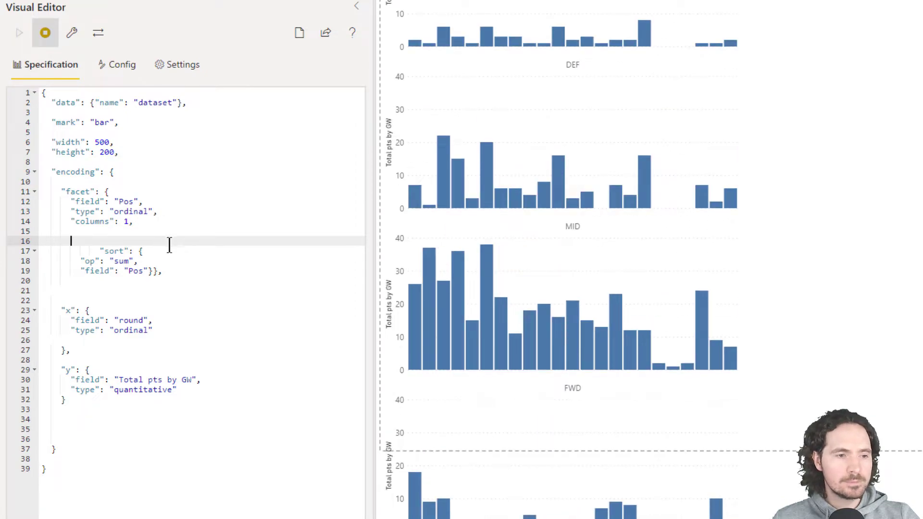
{"action": "left_click_drag", "start_coordinate": [166, 274], "coordinate": [82, 248]}
{"action": "left_click", "coordinate": [188, 253]}
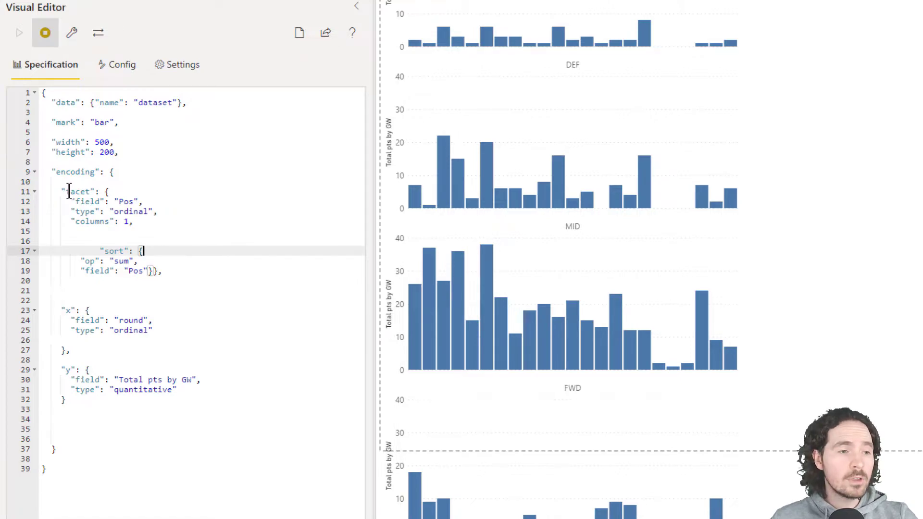
{"action": "left_click_drag", "start_coordinate": [57, 191], "coordinate": [134, 220]}
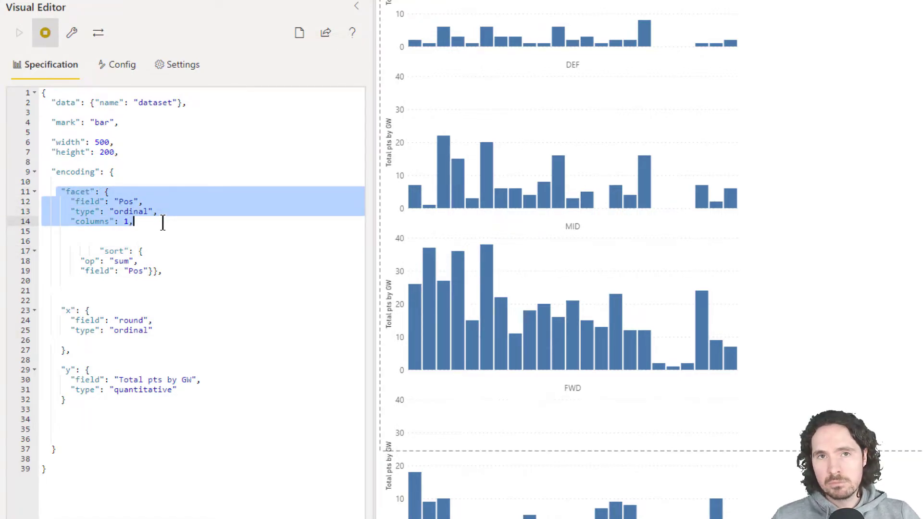
{"action": "left_click_drag", "start_coordinate": [161, 281], "coordinate": [83, 253]}
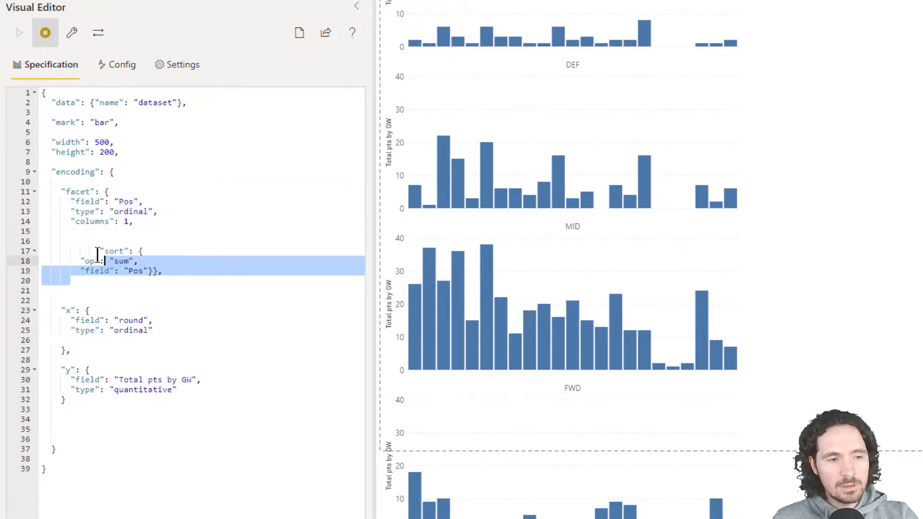
{"action": "left_click", "coordinate": [85, 241]}
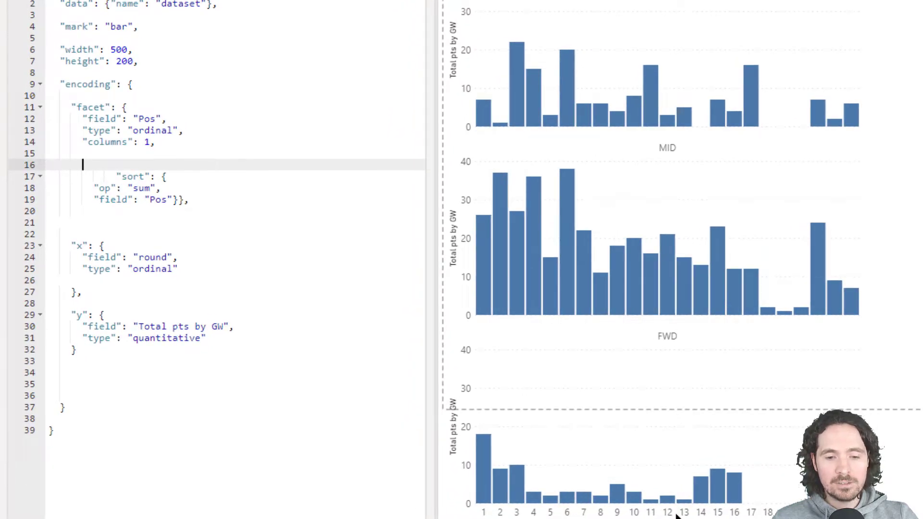
{"action": "scroll", "coordinate": [766, 237], "scroll_direction": "up", "scroll_amount": 2}
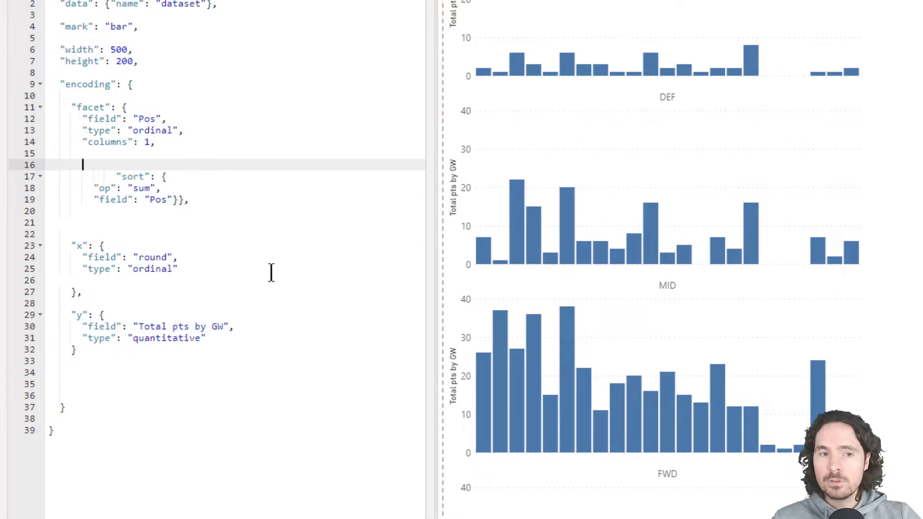
Step: Paste "resolve": {"axis": {"x": "independent"}} below the encoding block
{"action": "left_click", "coordinate": [147, 83]}
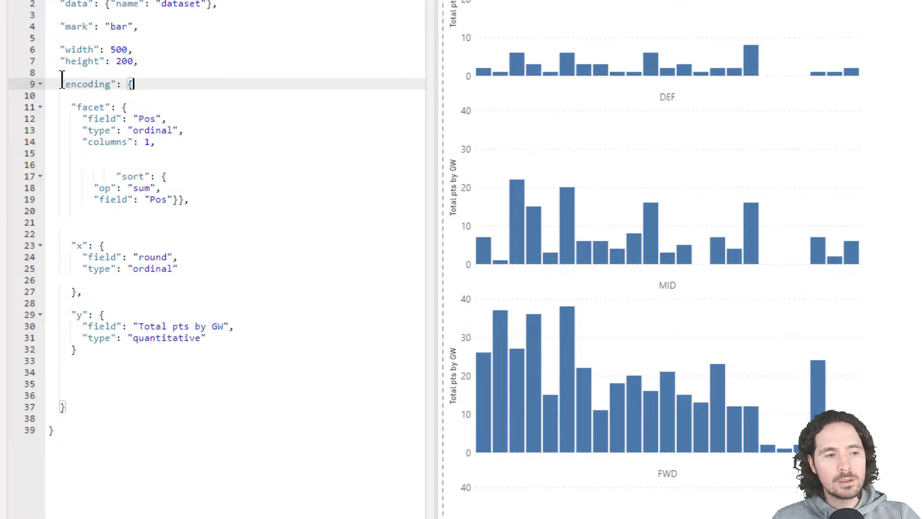
{"action": "left_click_drag", "start_coordinate": [61, 83], "coordinate": [149, 326]}
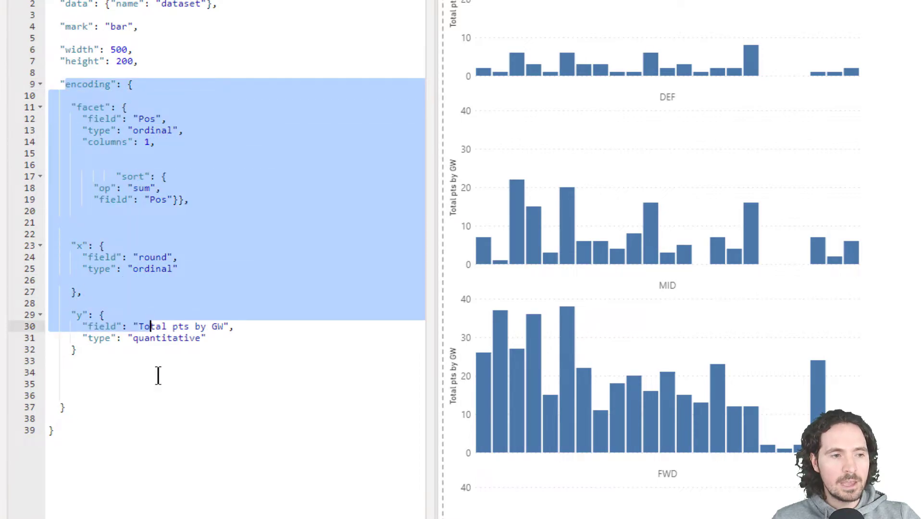
{"action": "left_click", "coordinate": [158, 376]}
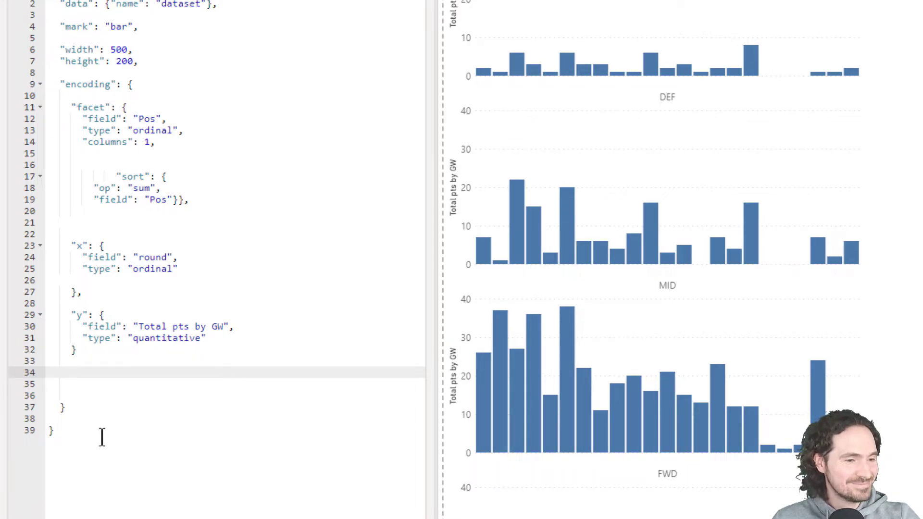
{"action": "left_click", "coordinate": [108, 408]}
{"action": "type", "text": ",   \"resolve\": {     \"axis\": {       \"x\": \"independent\"     }   }"}
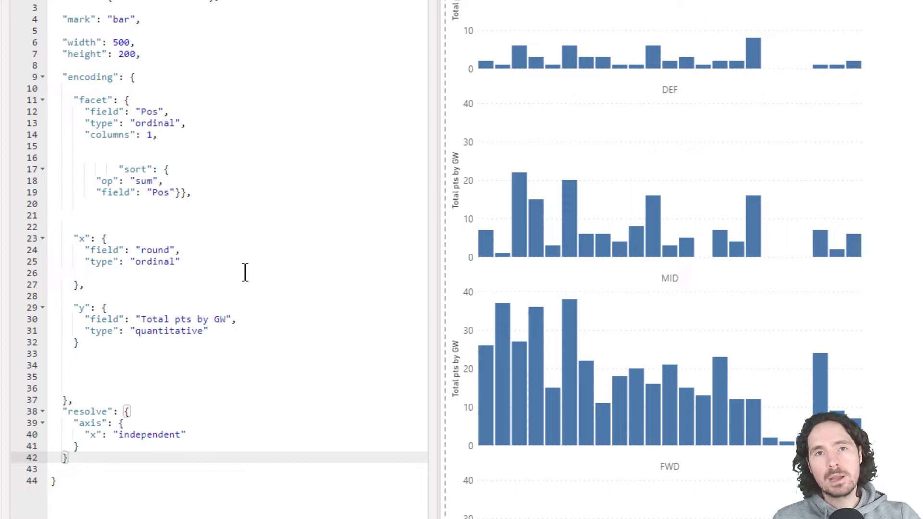
{"action": "scroll", "coordinate": [449, 266], "scroll_direction": "down", "scroll_amount": 3}
{"action": "scroll", "coordinate": [449, 265], "scroll_direction": "up", "scroll_amount": 3}
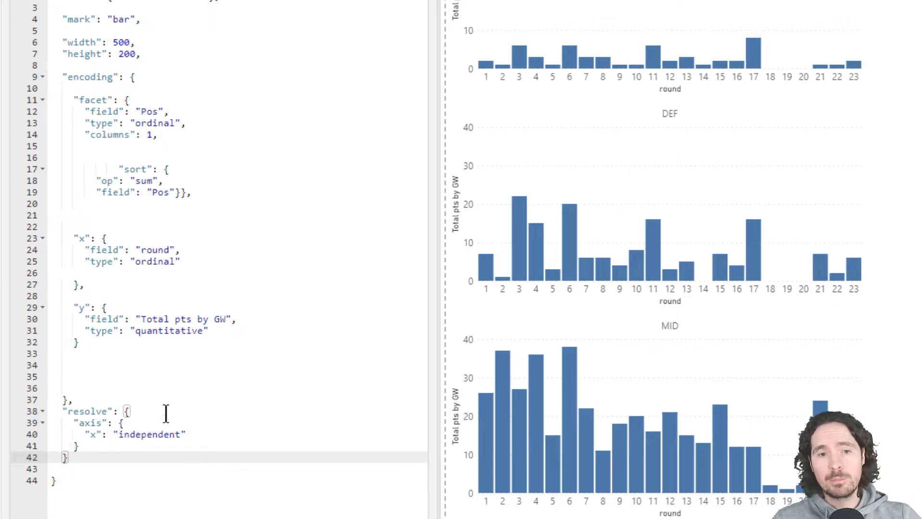
{"action": "scroll", "coordinate": [649, 44], "scroll_direction": "down", "scroll_amount": 3}
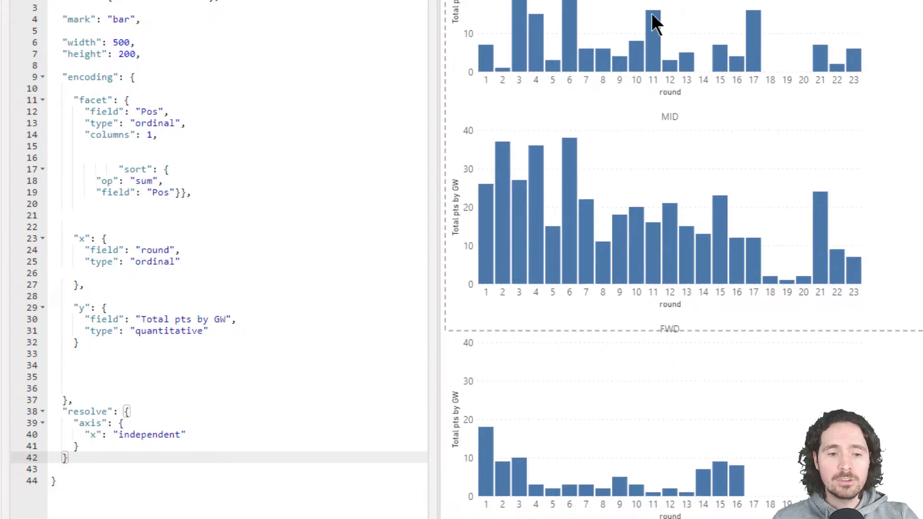
{"action": "scroll", "coordinate": [664, 73], "scroll_direction": "up", "scroll_amount": 3}
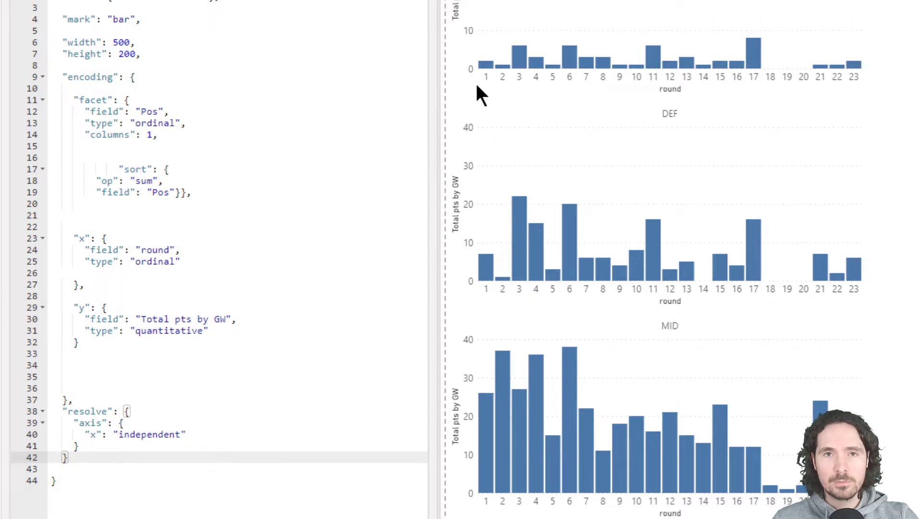
{"action": "left_click", "coordinate": [209, 182]}
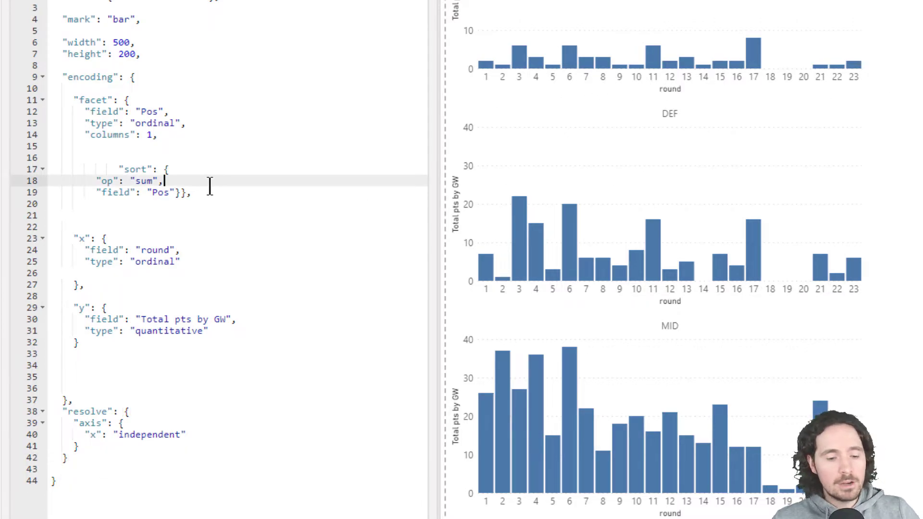
{"action": "key", "text": "ctrl+z"}
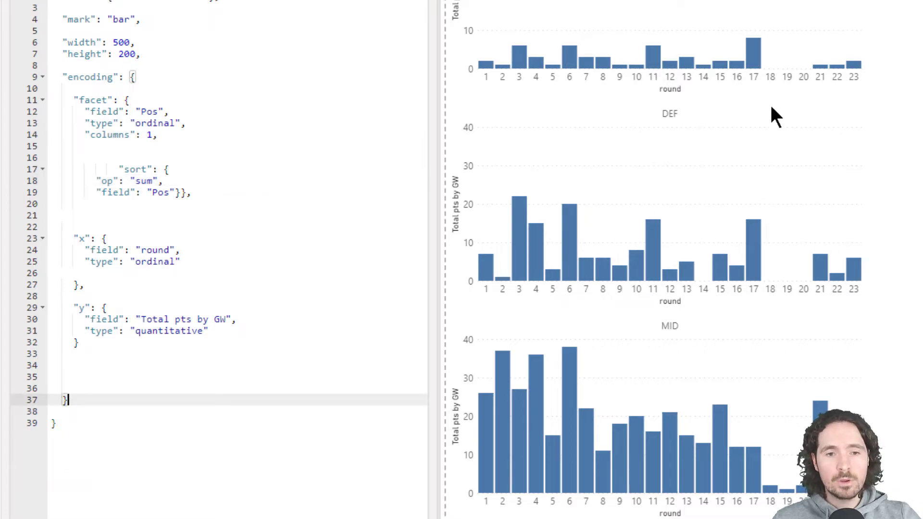
{"action": "scroll", "coordinate": [765, 99], "scroll_direction": "down", "scroll_amount": 2}
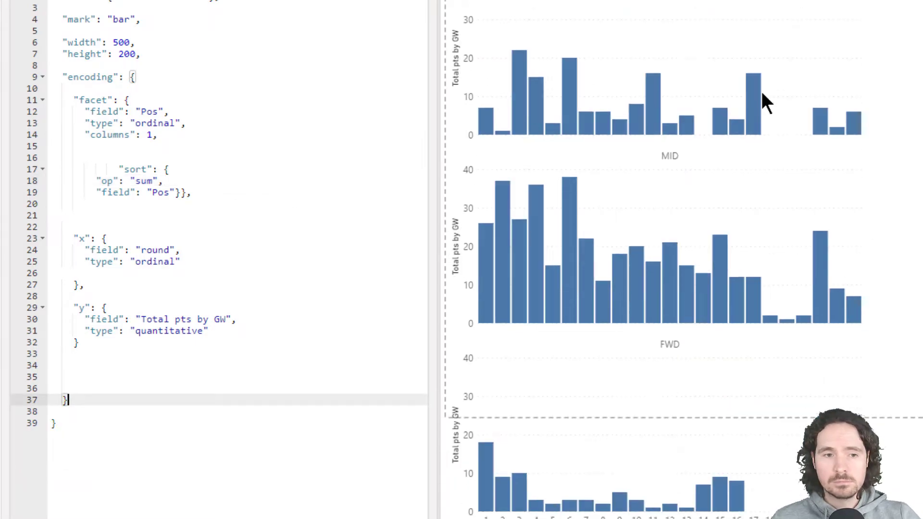
{"action": "scroll", "coordinate": [764, 100], "scroll_direction": "up", "scroll_amount": 2}
{"action": "left_click", "coordinate": [257, 437]}
{"action": "key", "text": "ctrl+y"}
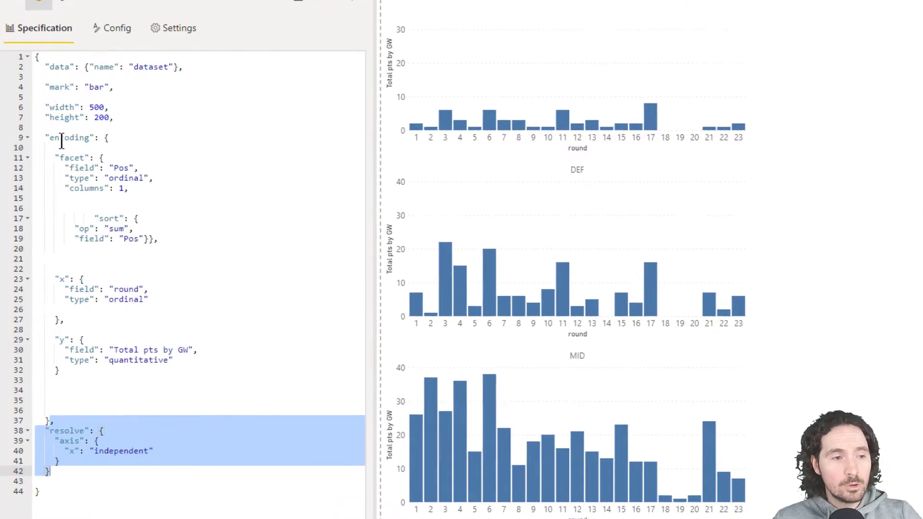
{"action": "left_click_drag", "start_coordinate": [39, 93], "coordinate": [88, 93]}
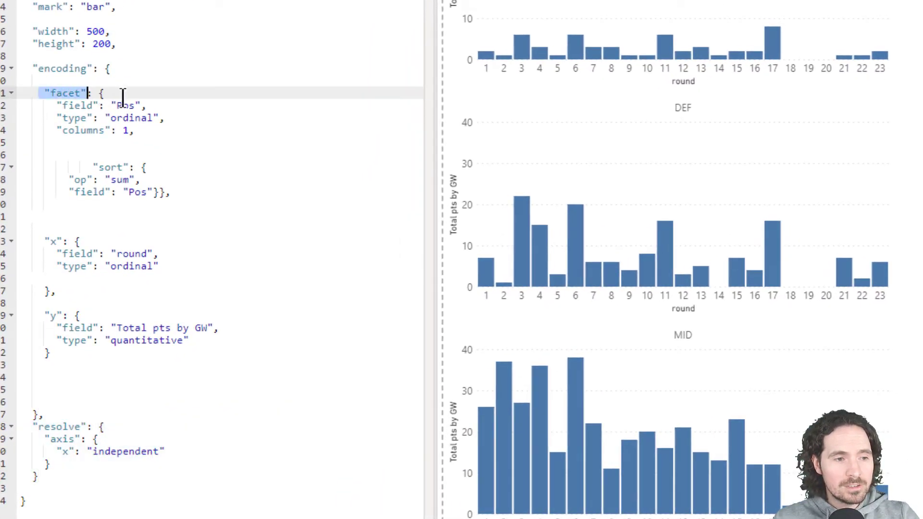
{"action": "left_click", "coordinate": [165, 127], "text": "shift"}
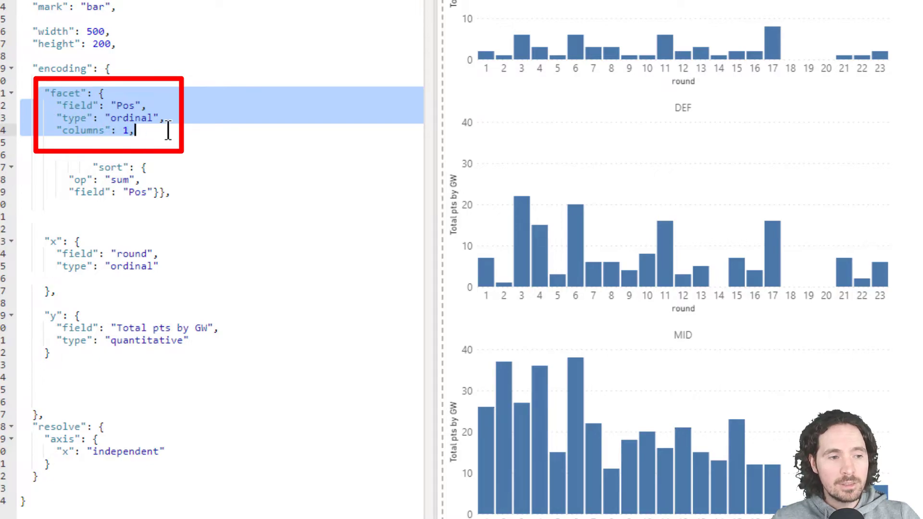
{"action": "left_click", "coordinate": [118, 139]}
{"action": "left_click_drag", "start_coordinate": [64, 168], "coordinate": [170, 192]}
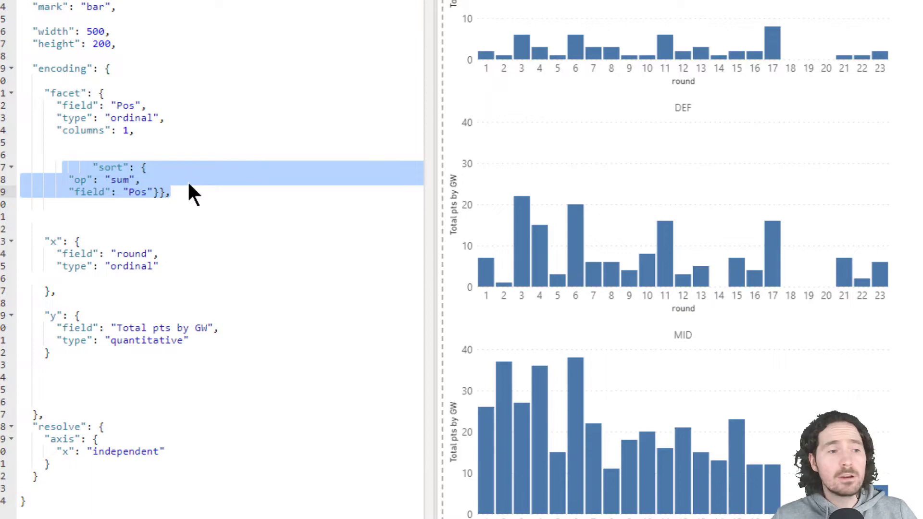
Step: Select the "bar" mark value so it can be replaced with line
{"action": "left_click", "coordinate": [99, 16]}
{"action": "double_click", "coordinate": [97, 6]}
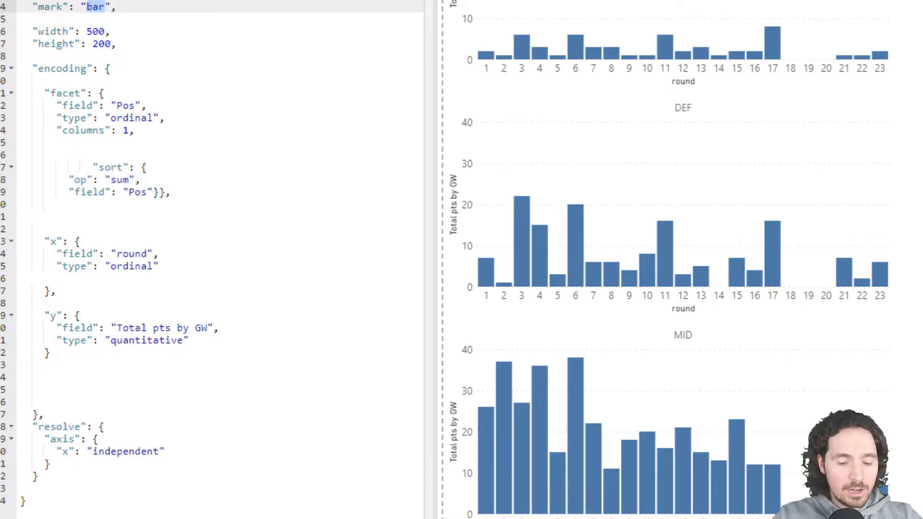
{"action": "type", "text": "line"}
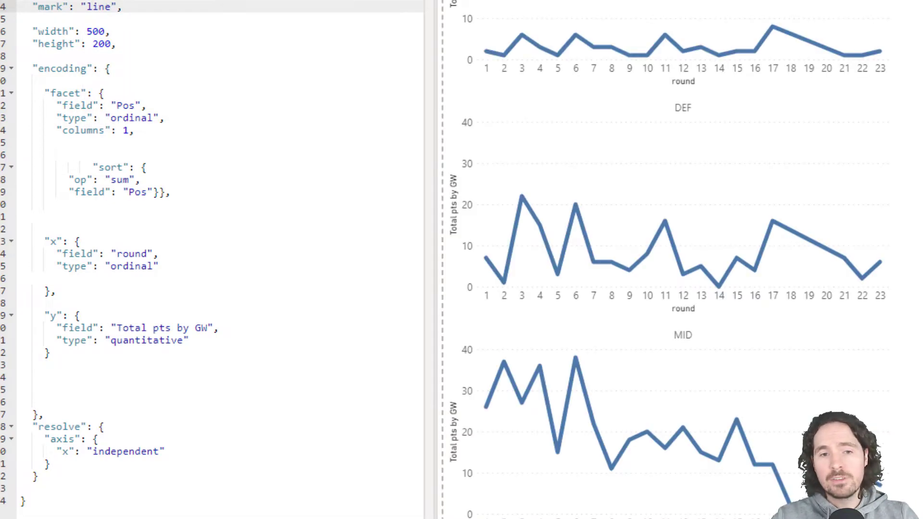
{"action": "scroll", "coordinate": [716, 90], "scroll_direction": "down", "scroll_amount": 3}
{"action": "scroll", "coordinate": [744, 184], "scroll_direction": "down", "scroll_amount": 3}
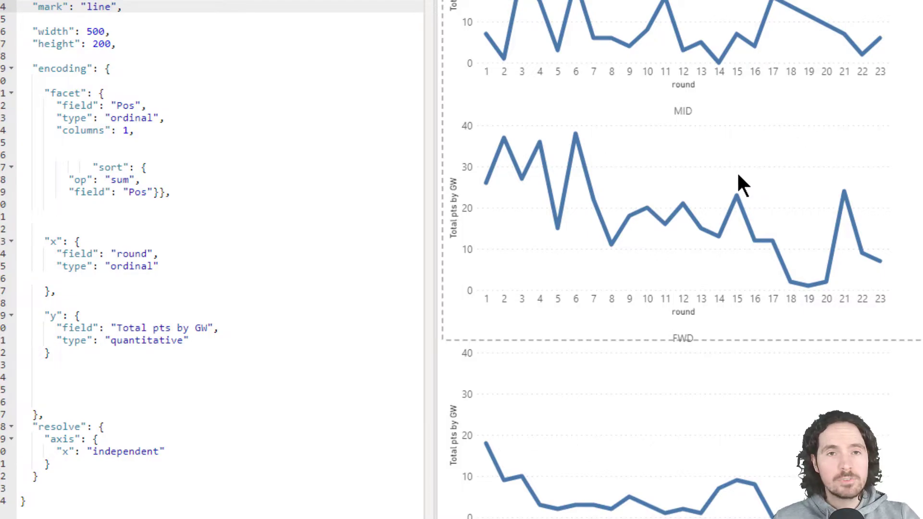
{"action": "scroll", "coordinate": [740, 184], "scroll_direction": "up", "scroll_amount": 3}
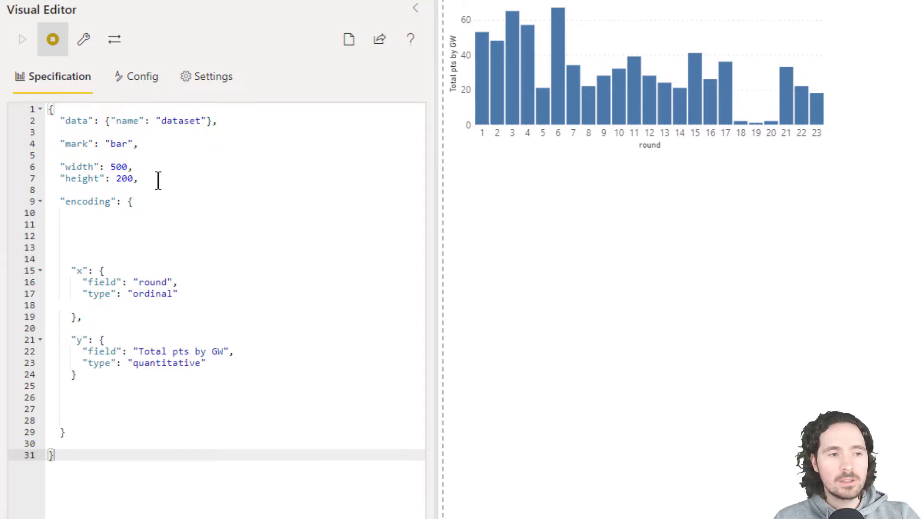
Step: Delete the fixed width and height settings and pause auto-apply
{"action": "mouse_move", "coordinate": [158, 180]}
{"action": "left_mouse_down"}
{"action": "mouse_move", "coordinate": [52, 155]}
{"action": "mouse_move", "coordinate": [48, 168]}
{"action": "left_mouse_up"}
{"action": "key", "text": "BackSpace"}
{"action": "key", "text": "BackSpace"}
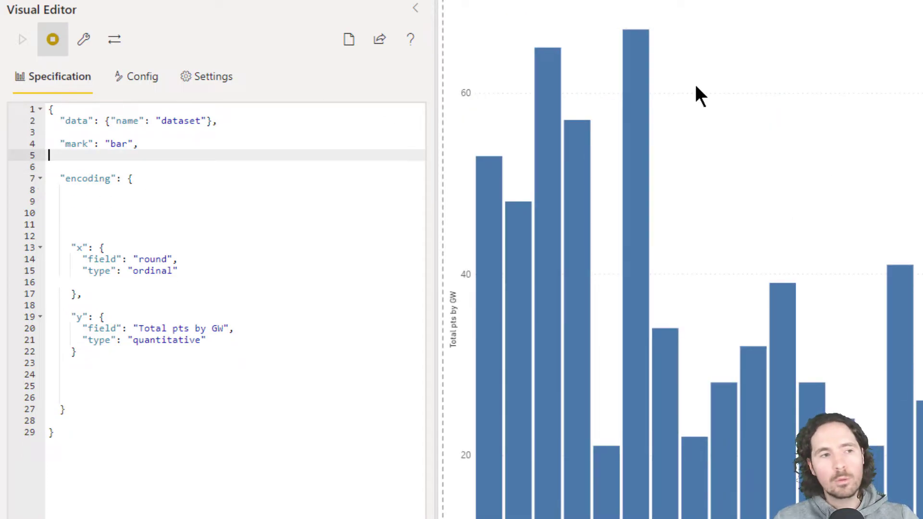
{"action": "left_click", "coordinate": [53, 39]}
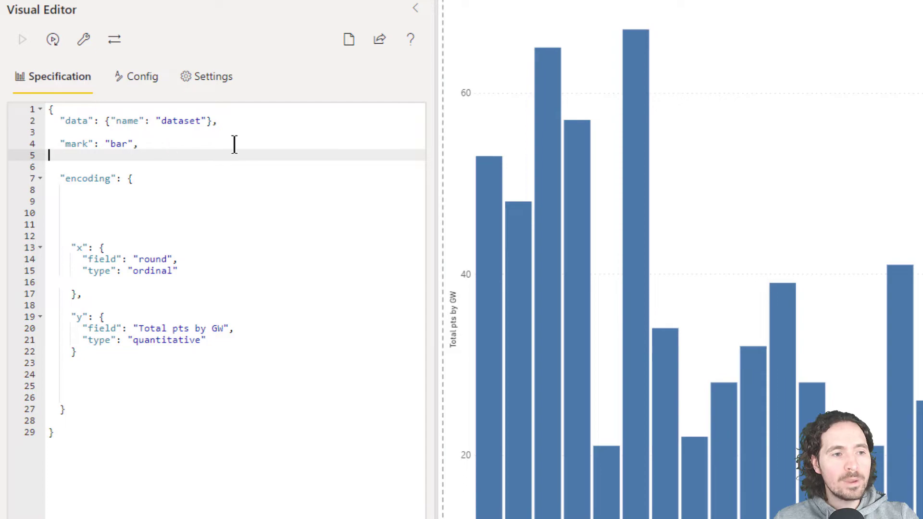
Step: Paste a repeat list of Bonus, Pts Rolling and Total pts by GW after data
{"action": "left_click", "coordinate": [231, 120]}
{"action": "key", "text": "Return"}
{"action": "key", "text": "Return"}
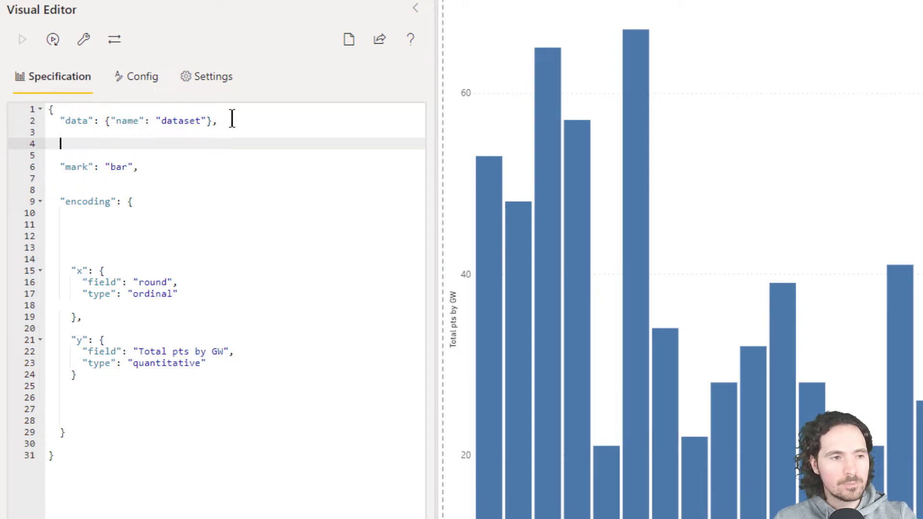
{"action": "key", "text": "Return"}
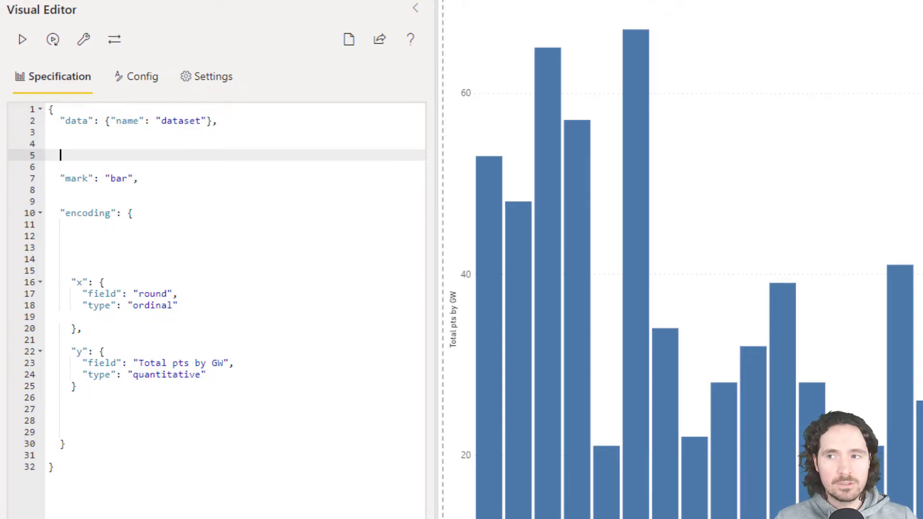
{"action": "type", "text": "\"repeat\": [     \"Bonus\",     \"Pts Rolling\",     \"Total pts by GW\"   ],"}
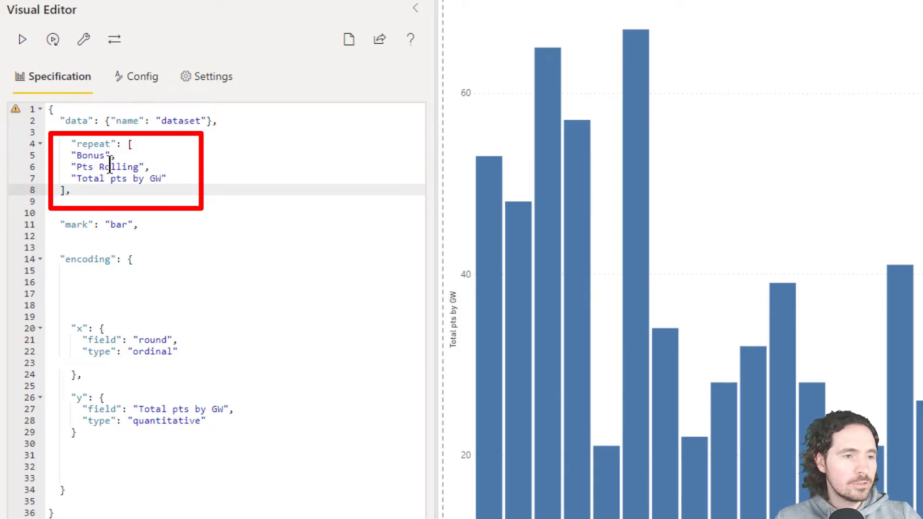
{"action": "double_click", "coordinate": [85, 159]}
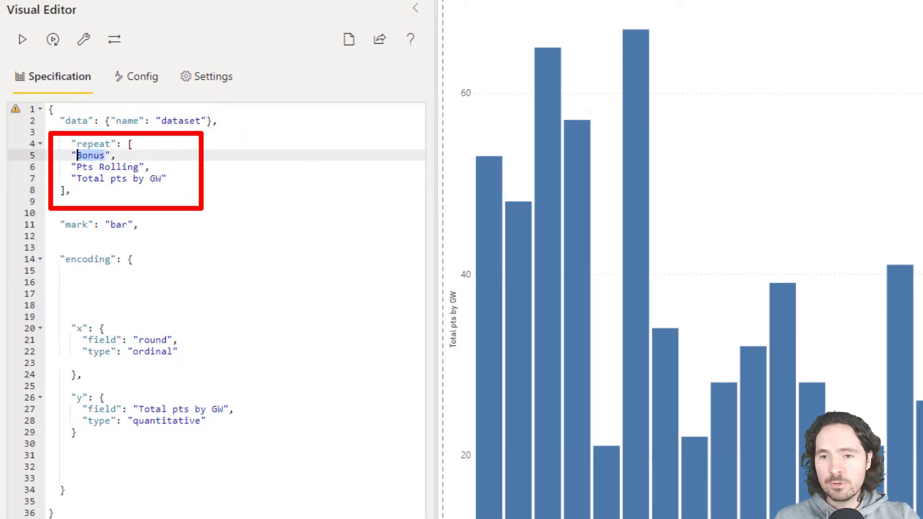
{"action": "key", "text": "BackSpace"}
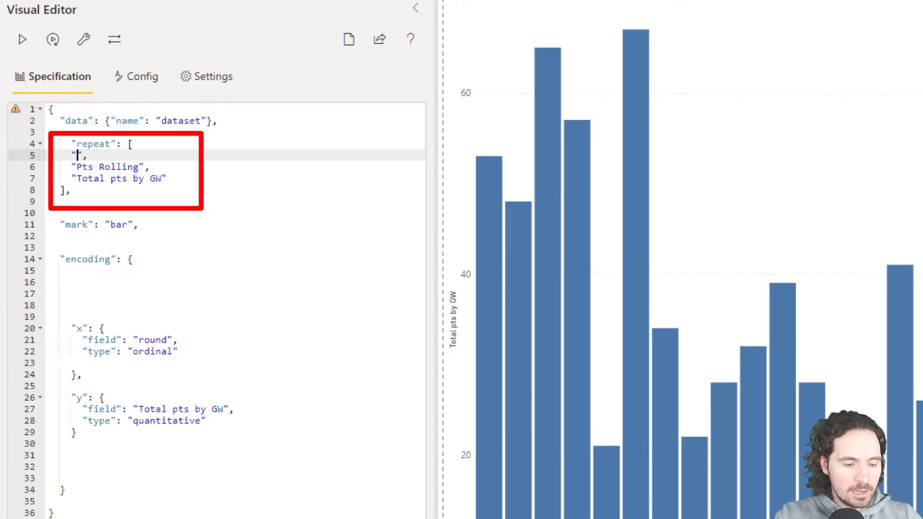
{"action": "type", "text": "Bon"}
{"action": "key", "text": "Return"}
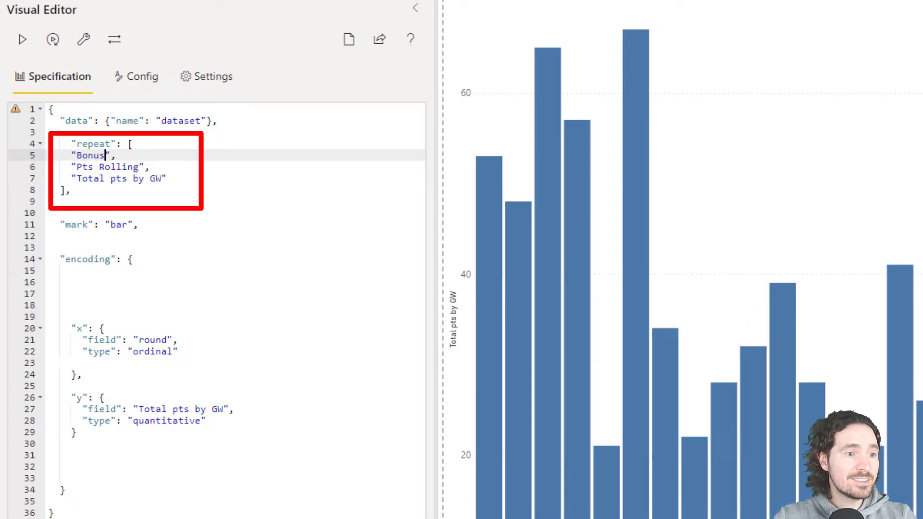
Step: Begin "spec": { after the repeat list and delete blank lines under mark and inside encoding
{"action": "left_click", "coordinate": [61, 211]}
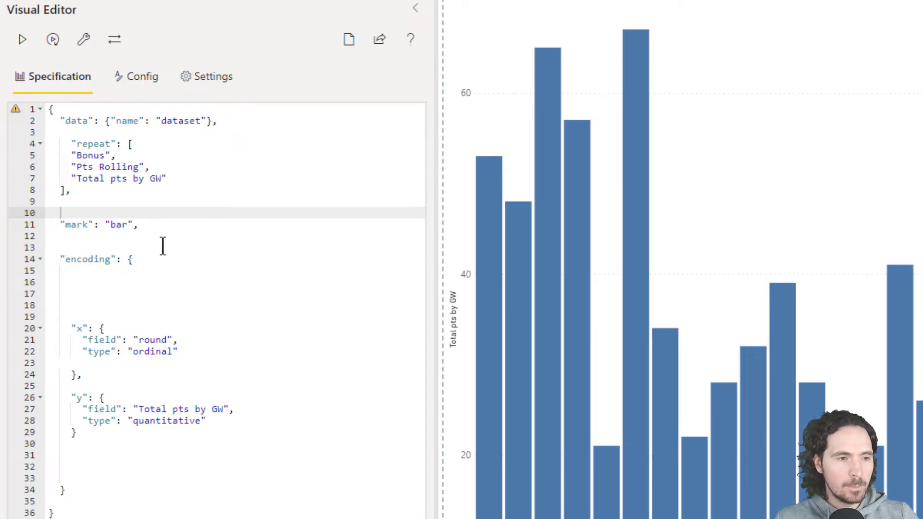
{"action": "key", "text": "Tab"}
{"action": "type", "text": "\"spec\": {"}
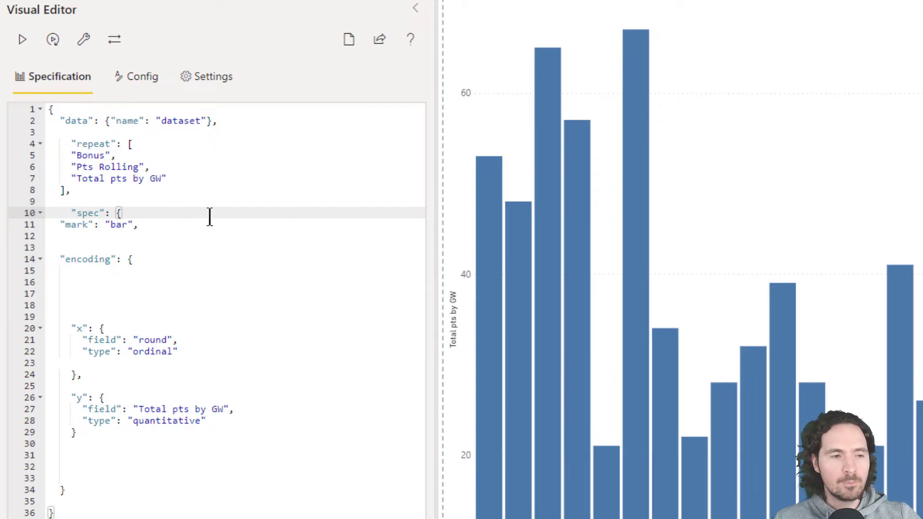
{"action": "left_click", "coordinate": [86, 247]}
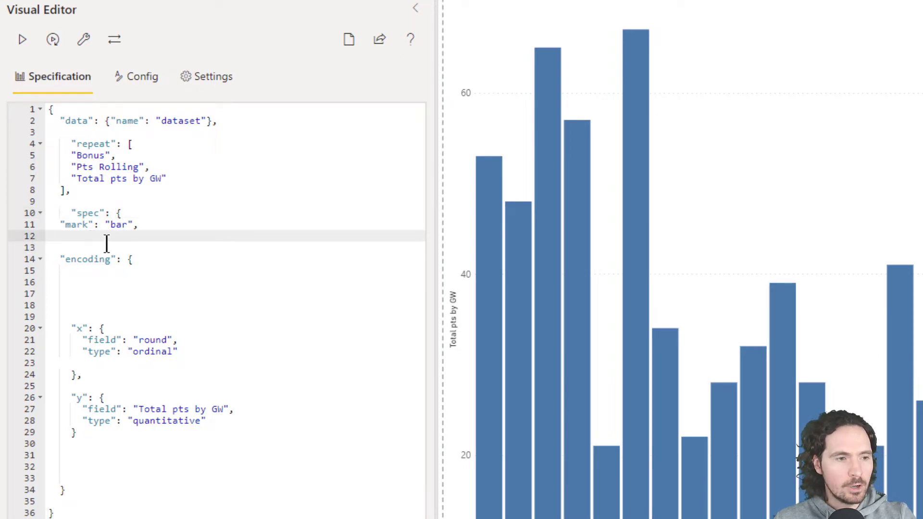
{"action": "key", "text": "BackSpace"}
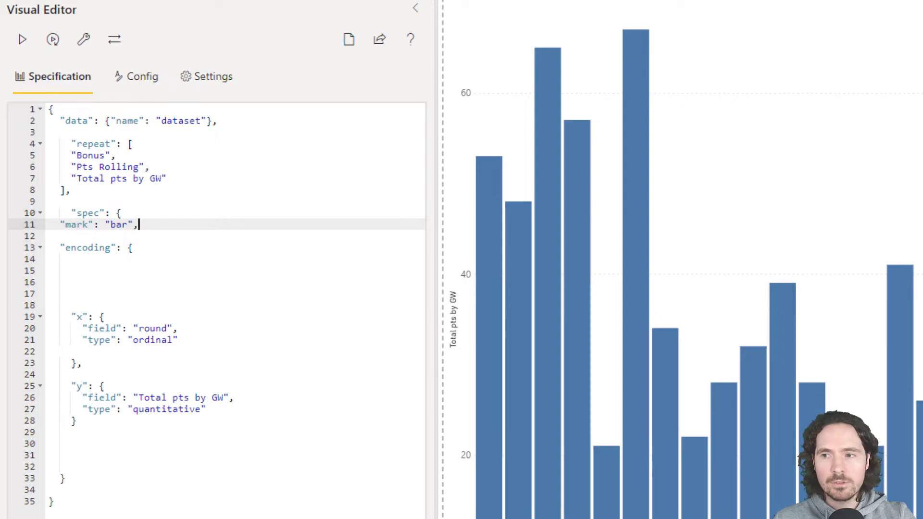
{"action": "left_click", "coordinate": [75, 286]}
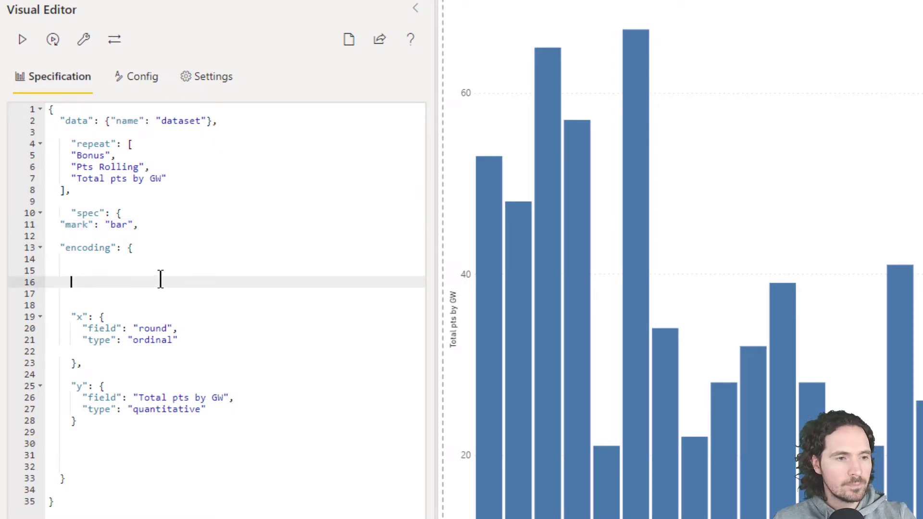
{"action": "key", "text": "BackSpace"}
{"action": "key", "text": "BackSpace"}
{"action": "key", "text": "BackSpace"}
{"action": "key", "text": "BackSpace"}
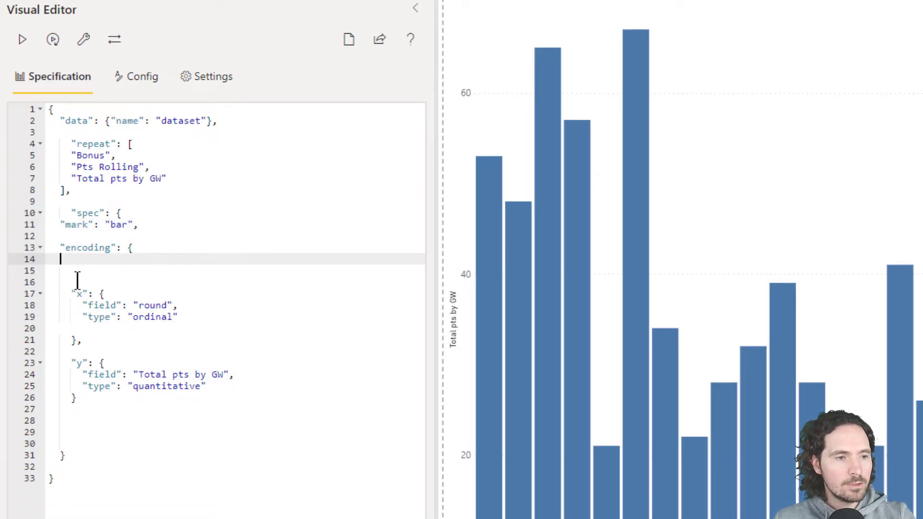
{"action": "left_click", "coordinate": [76, 281]}
{"action": "key", "text": "BackSpace"}
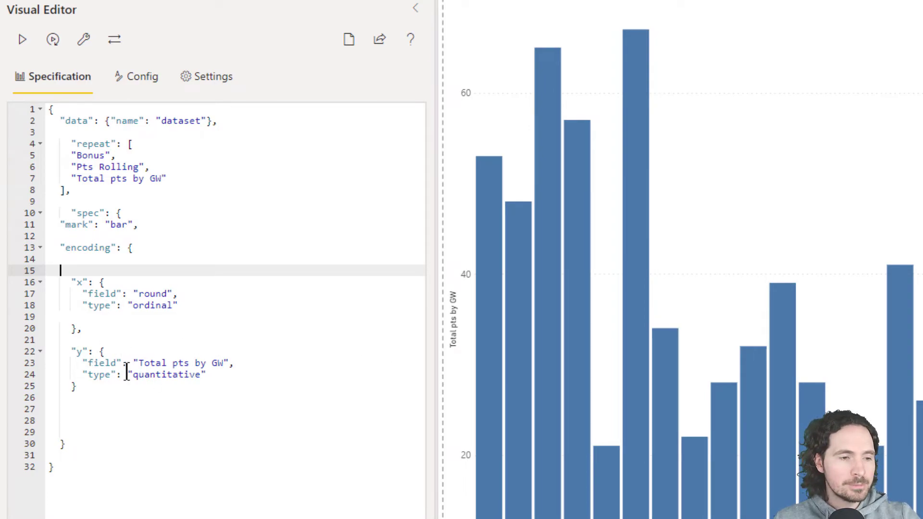
Step: Replace the y field "Total pts by GW" with {"repeat": "repeat"}
{"action": "left_click_drag", "start_coordinate": [128, 363], "coordinate": [227, 363]}
{"action": "key", "text": "BackSpace"}
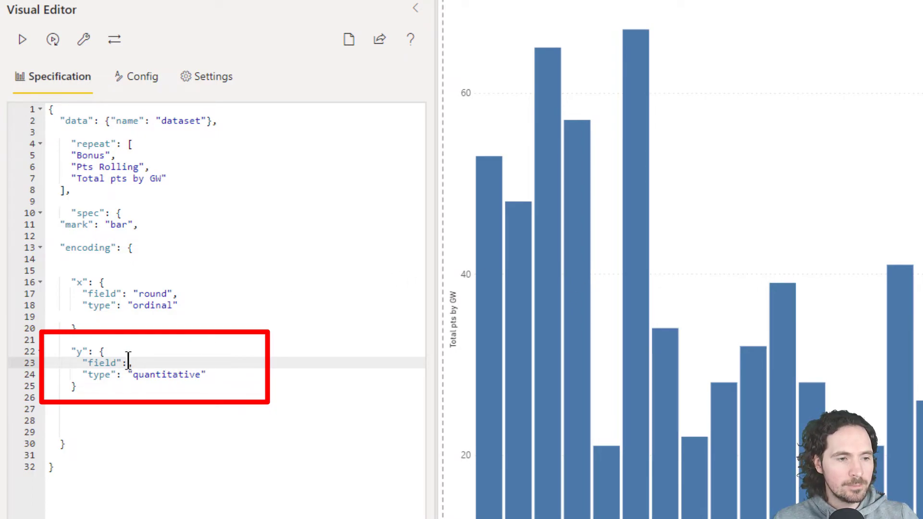
{"action": "type", "text": "{\"repeat\": \"repeat\"}"}
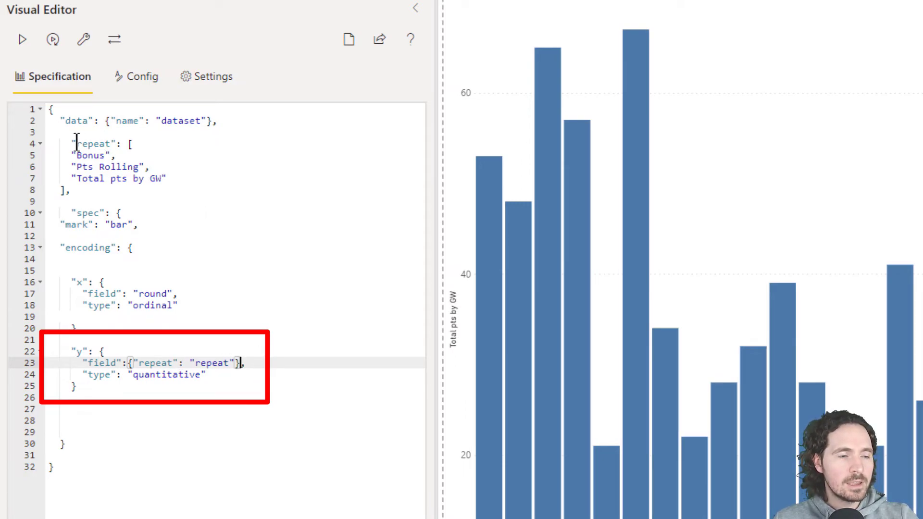
{"action": "mouse_move", "coordinate": [66, 143]}
{"action": "left_mouse_down"}
{"action": "mouse_move", "coordinate": [157, 146]}
{"action": "mouse_move", "coordinate": [150, 190]}
{"action": "left_mouse_up"}
{"action": "left_click", "coordinate": [238, 329]}
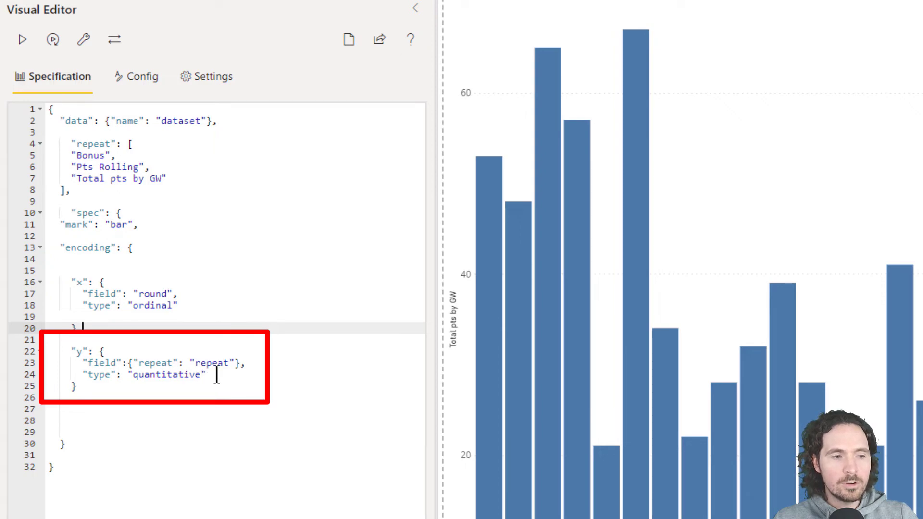
Step: Replace the y type with "aggregate": "sum" and close the spec block
{"action": "left_click_drag", "start_coordinate": [216, 376], "coordinate": [22, 373]}
{"action": "key", "text": "ctrl+v"}
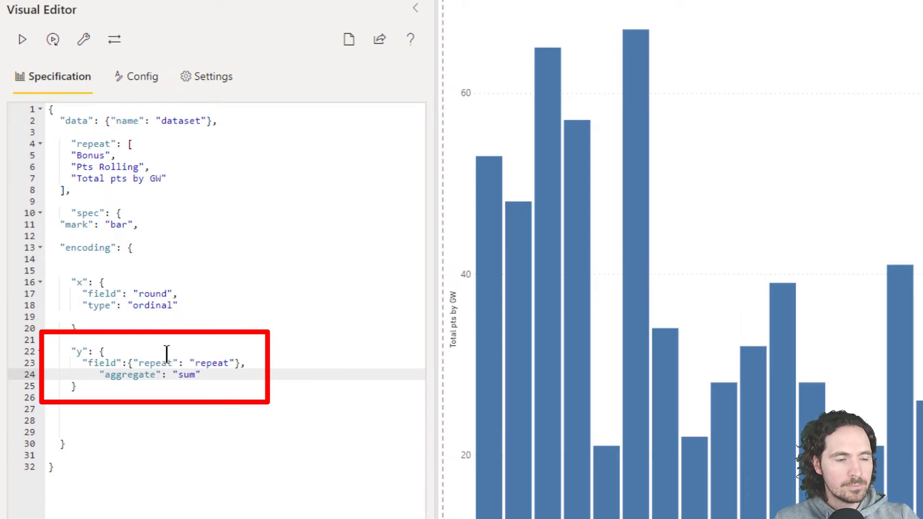
{"action": "key", "text": "ctrl+End"}
{"action": "type", "text": "}"}
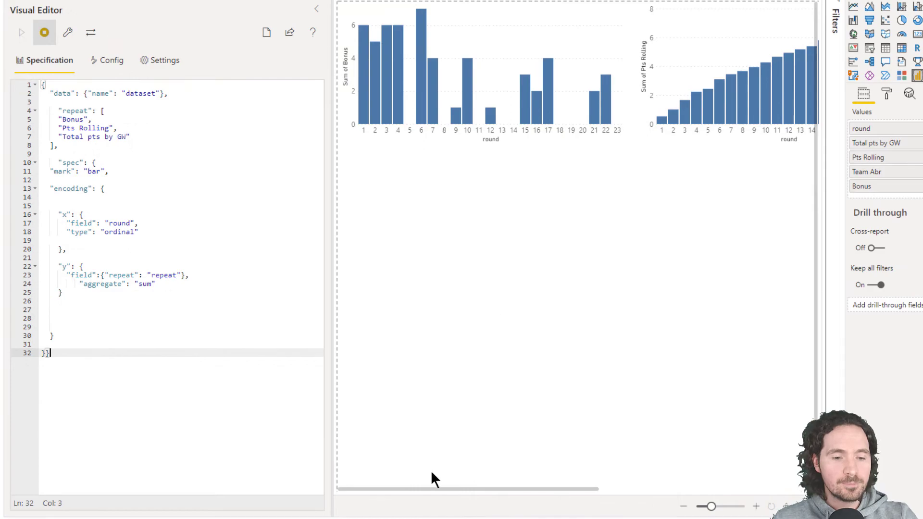
{"action": "mouse_move", "coordinate": [433, 496]}
{"action": "left_mouse_down"}
{"action": "mouse_move", "coordinate": [457, 495]}
{"action": "mouse_move", "coordinate": [403, 494]}
{"action": "left_mouse_up"}
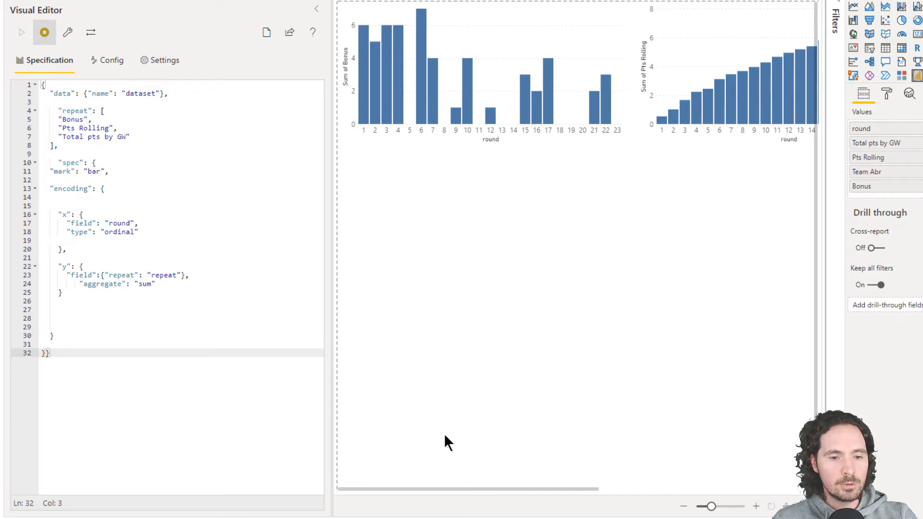
{"action": "left_click_drag", "start_coordinate": [443, 489], "coordinate": [567, 494]}
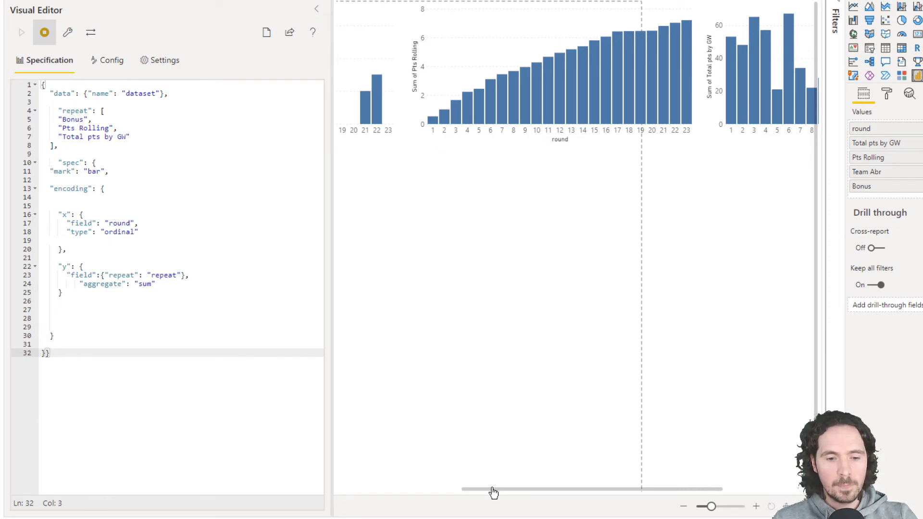
{"action": "left_click_drag", "start_coordinate": [492, 490], "coordinate": [636, 498]}
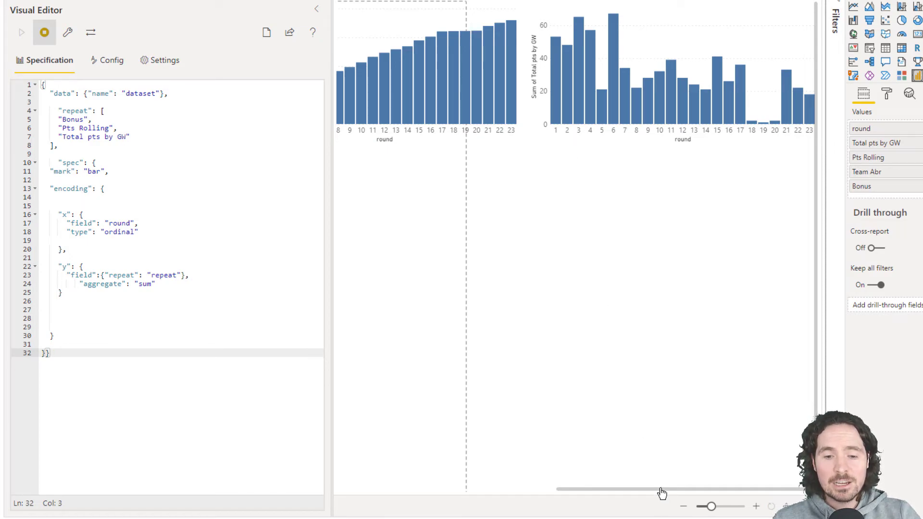
{"action": "left_click_drag", "start_coordinate": [660, 490], "coordinate": [386, 492]}
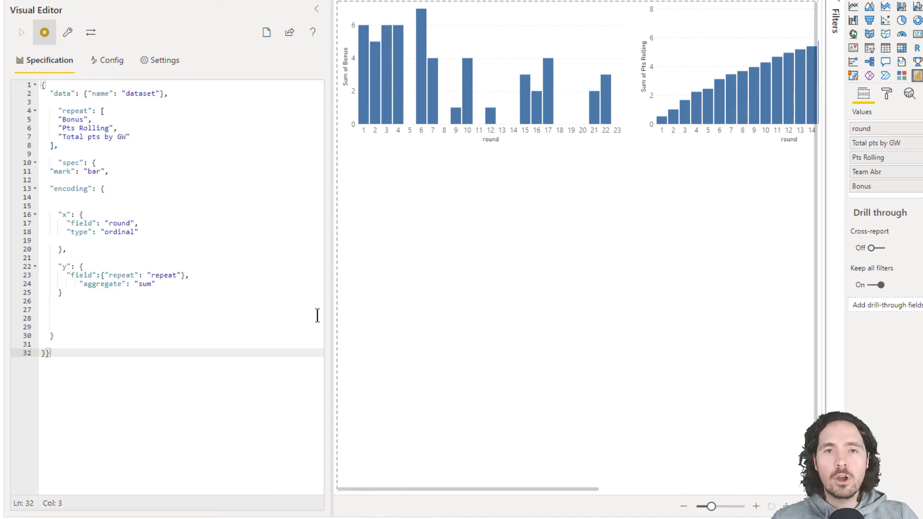
Step: Add "columns": 1 on the empty line before the spec block
{"action": "left_click", "coordinate": [50, 155]}
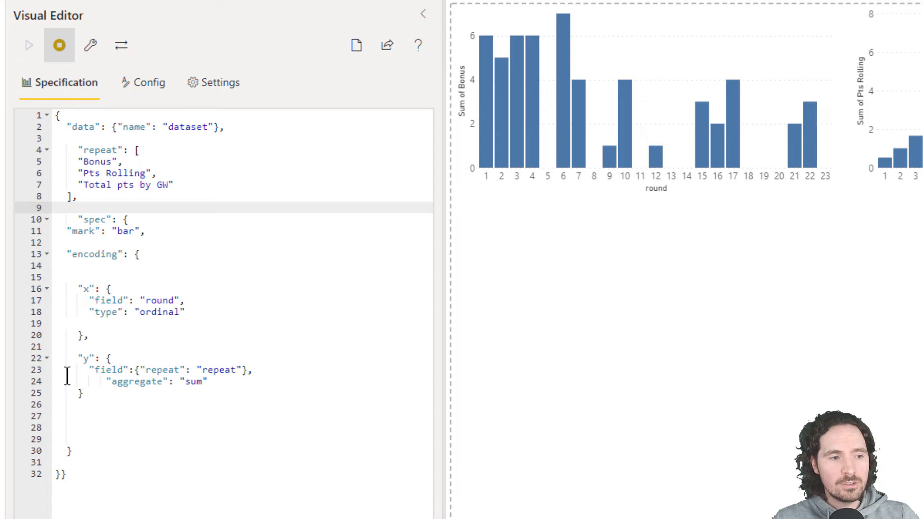
{"action": "type", "text": "\"columns\": 1,"}
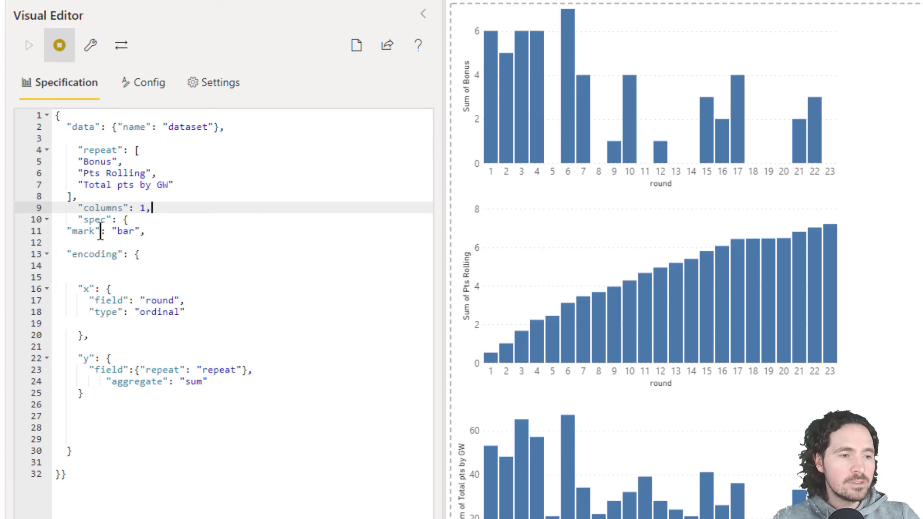
Step: Change the mark on line 11 from bar to line
{"action": "double_click", "coordinate": [124, 231]}
{"action": "type", "text": "l"}
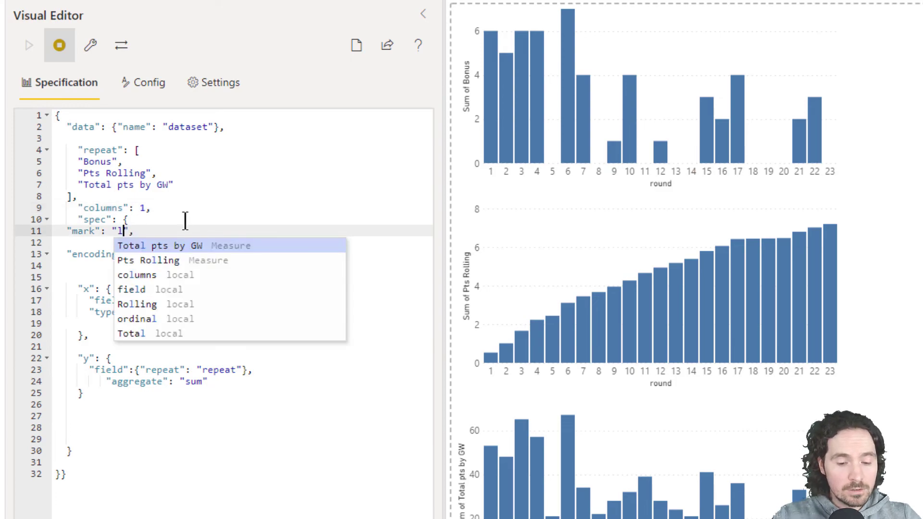
{"action": "type", "text": "ine"}
{"action": "key", "text": "Escape"}
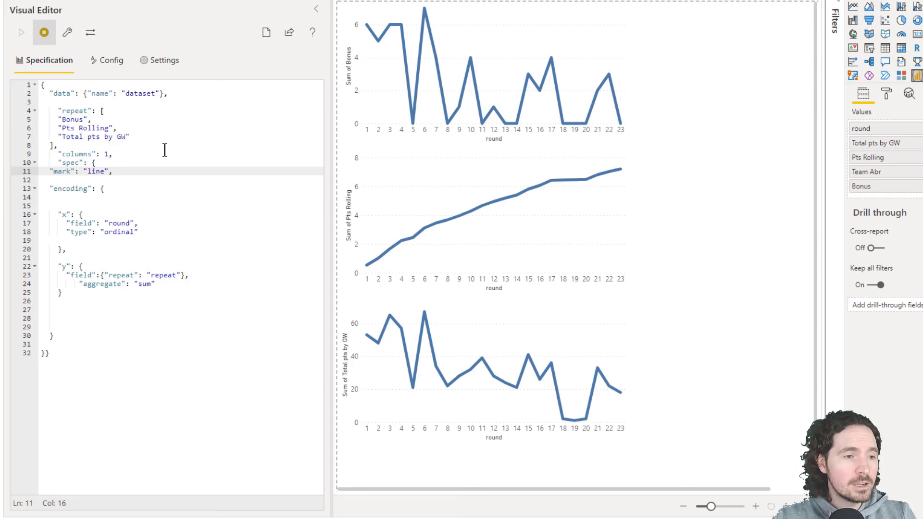
{"action": "left_click", "coordinate": [62, 154]}
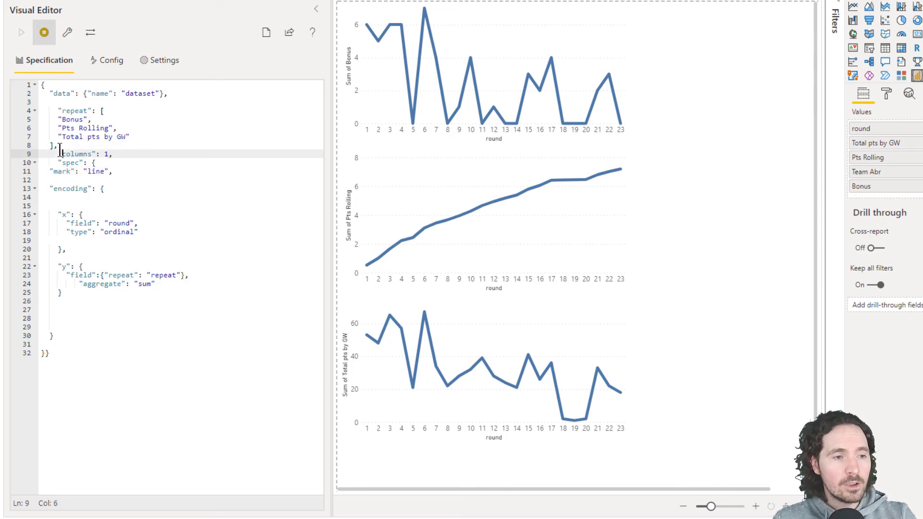